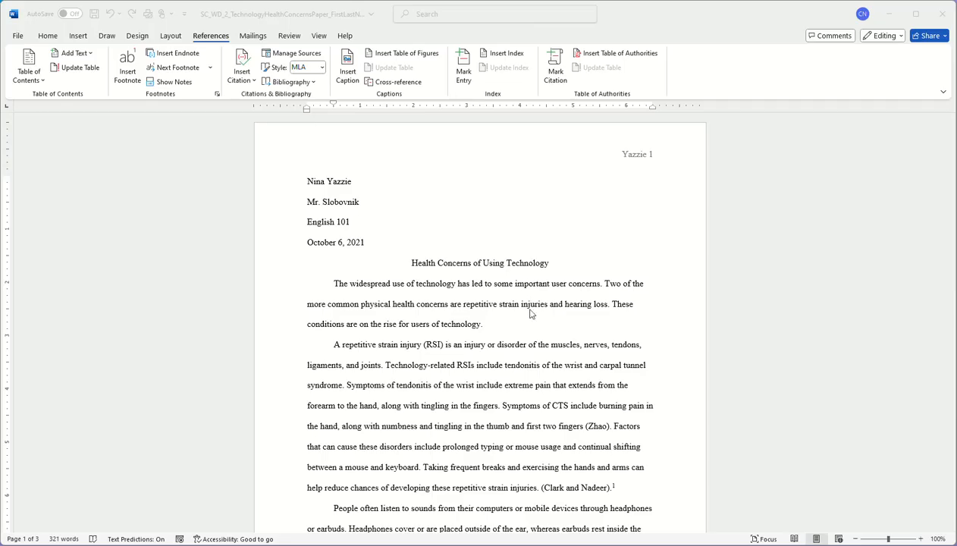
- Scroll through the finished MLA paper to review its pages
{"action": "scroll", "coordinate": [530, 306], "scroll_direction": "down", "scroll_amount": 4}
{"action": "scroll", "coordinate": [534, 421], "scroll_direction": "down", "scroll_amount": 17}
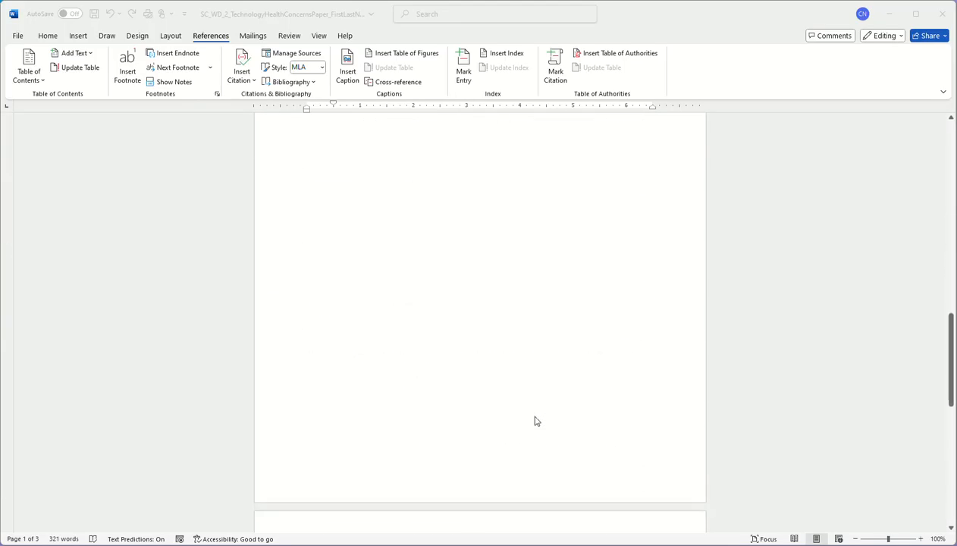
{"action": "scroll", "coordinate": [534, 422], "scroll_direction": "up", "scroll_amount": 16}
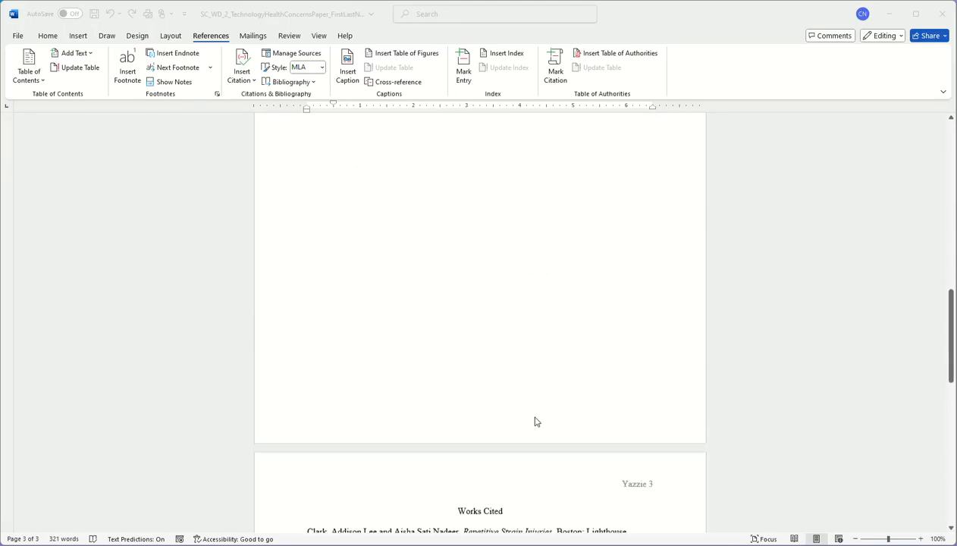
{"action": "scroll", "coordinate": [534, 421], "scroll_direction": "up", "scroll_amount": 5}
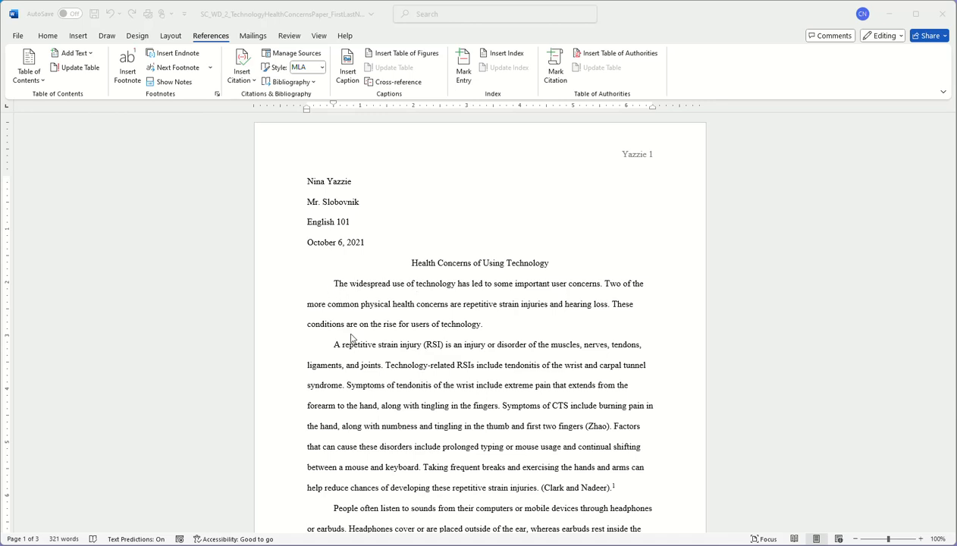
{"action": "scroll", "coordinate": [362, 482], "scroll_direction": "down", "scroll_amount": 3}
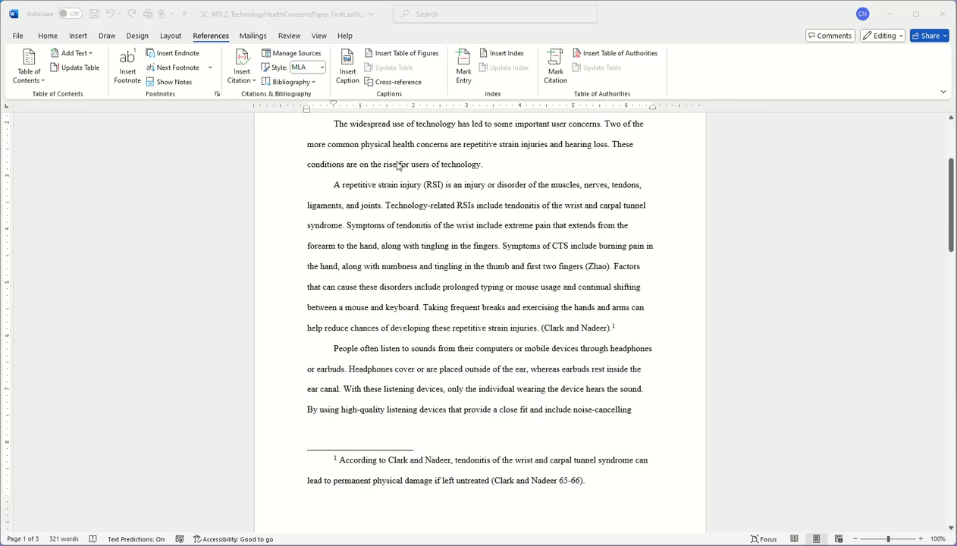
{"action": "scroll", "coordinate": [489, 261], "scroll_direction": "up", "scroll_amount": 1}
{"action": "scroll", "coordinate": [489, 275], "scroll_direction": "down", "scroll_amount": 1}
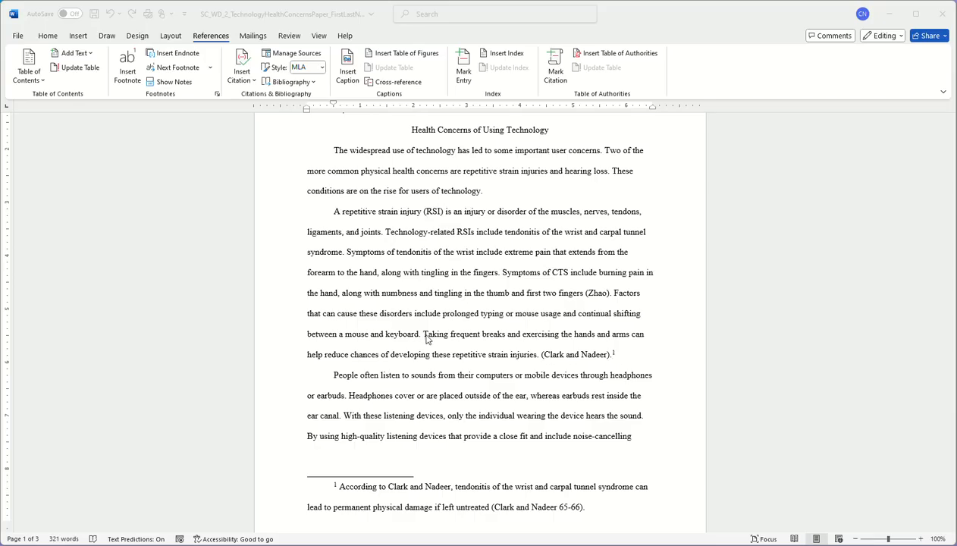
{"action": "scroll", "coordinate": [532, 360], "scroll_direction": "down", "scroll_amount": 1}
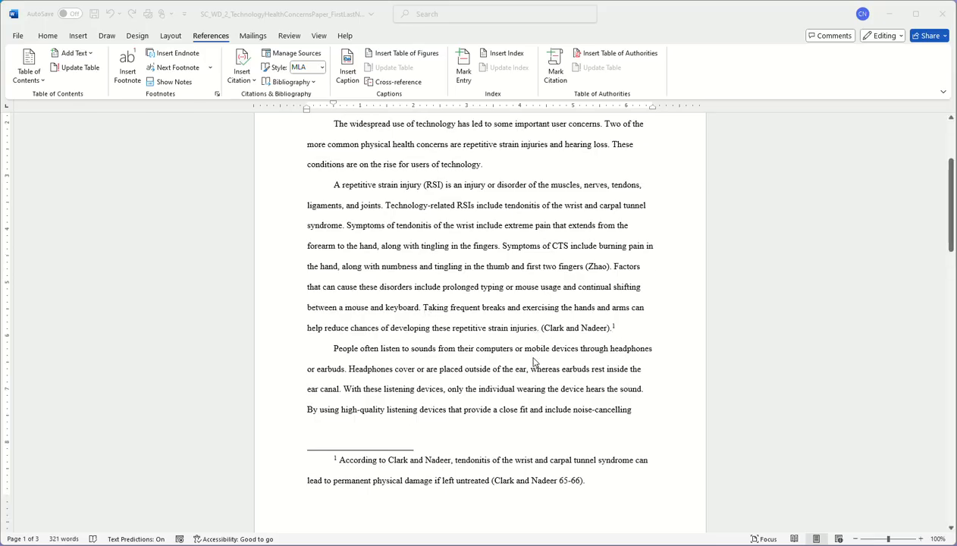
{"action": "scroll", "coordinate": [535, 363], "scroll_direction": "down", "scroll_amount": 1}
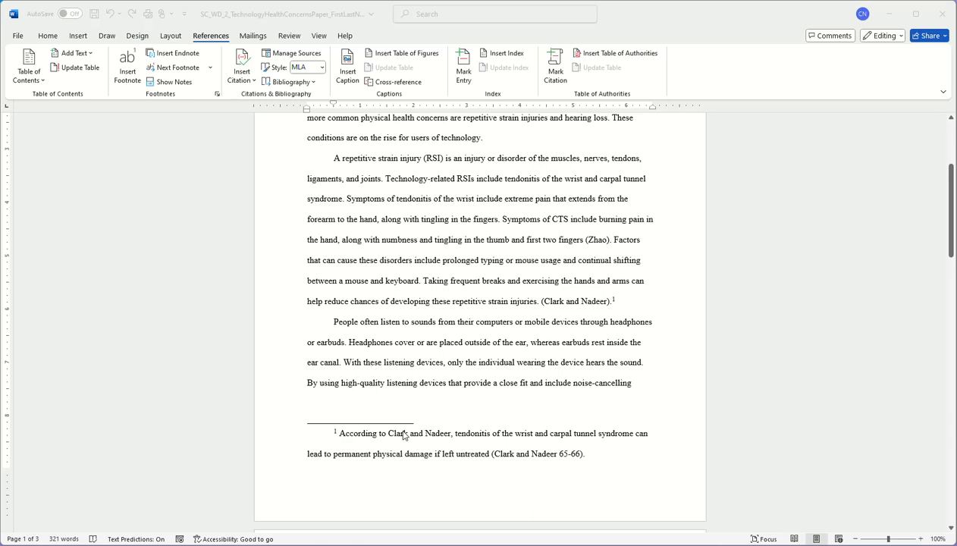
{"action": "scroll", "coordinate": [552, 311], "scroll_direction": "down", "scroll_amount": 7}
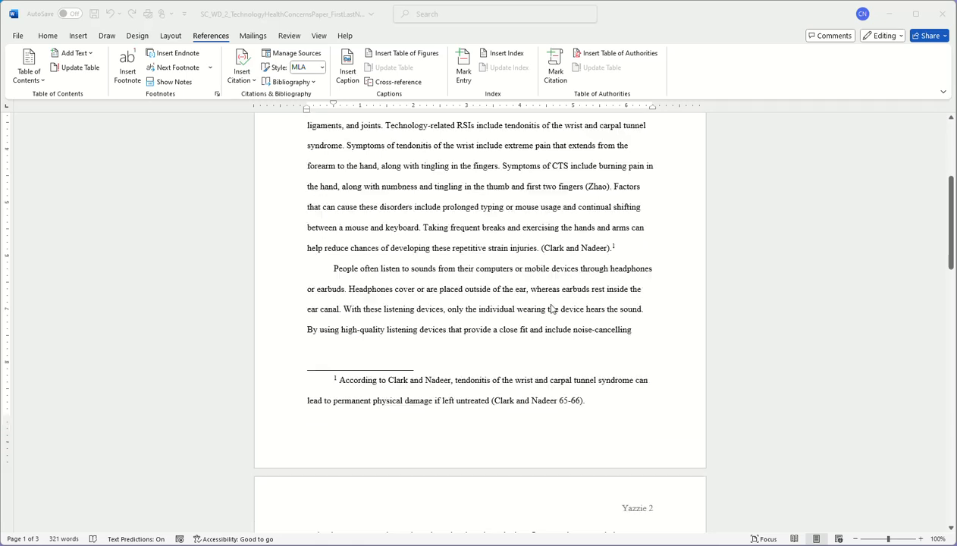
{"action": "scroll", "coordinate": [553, 349], "scroll_direction": "down", "scroll_amount": 2}
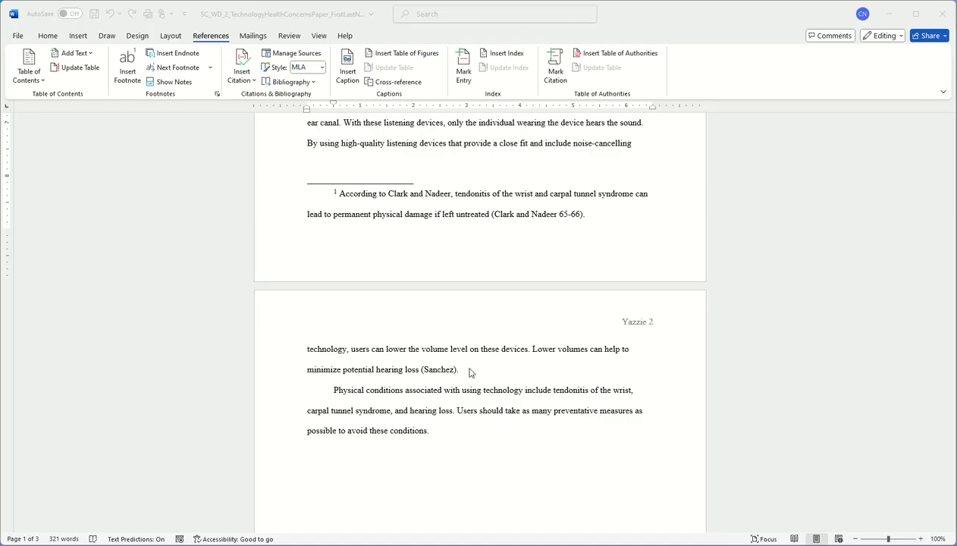
{"action": "scroll", "coordinate": [471, 386], "scroll_direction": "down", "scroll_amount": 5}
{"action": "scroll", "coordinate": [472, 386], "scroll_direction": "down", "scroll_amount": 12}
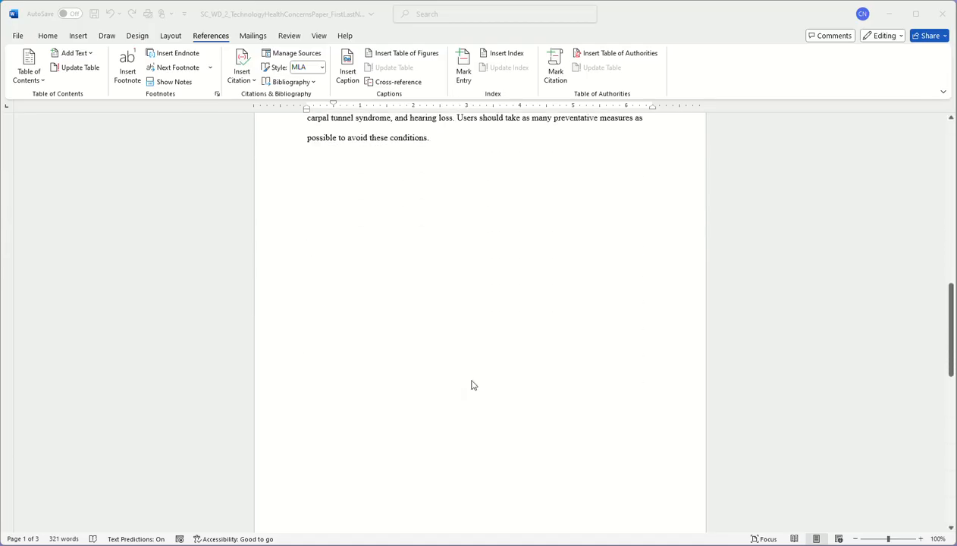
{"action": "scroll", "coordinate": [471, 392], "scroll_direction": "down", "scroll_amount": 2}
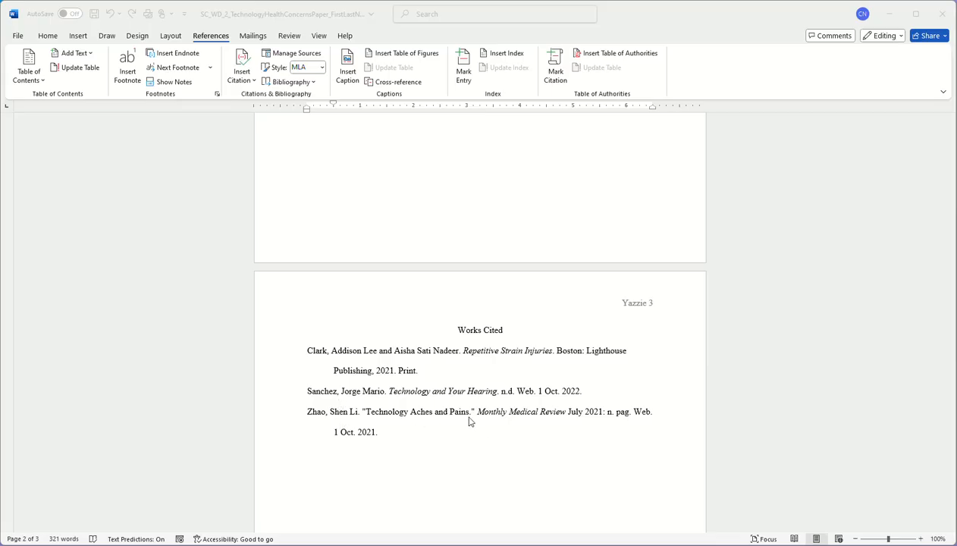
{"action": "scroll", "coordinate": [422, 449], "scroll_direction": "up", "scroll_amount": 7}
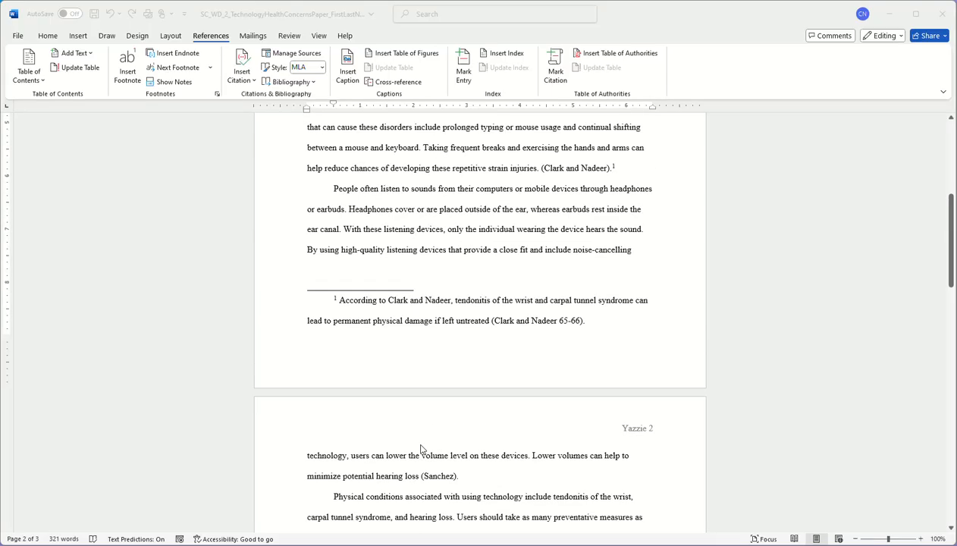
{"action": "scroll", "coordinate": [421, 450], "scroll_direction": "up", "scroll_amount": 3}
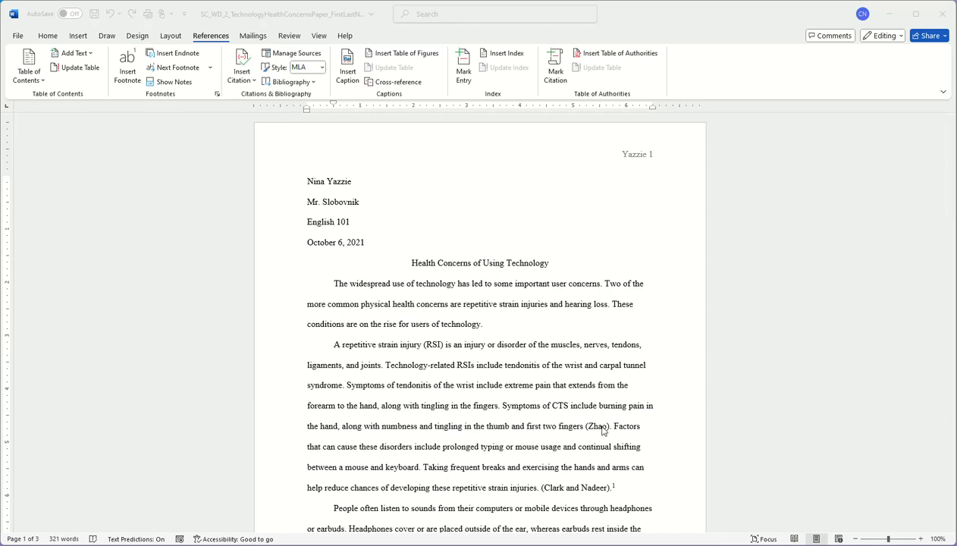
{"action": "scroll", "coordinate": [593, 492], "scroll_direction": "down", "scroll_amount": 7}
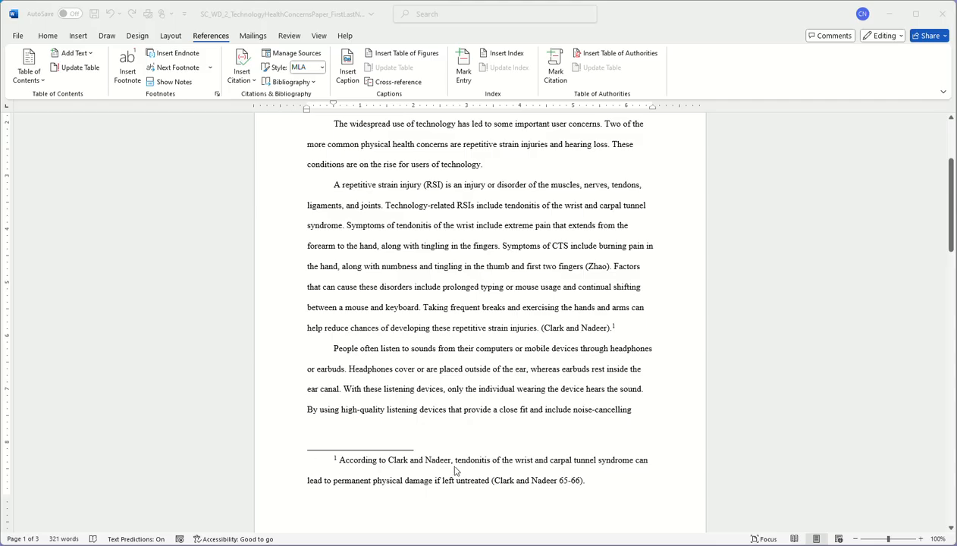
{"action": "scroll", "coordinate": [467, 478], "scroll_direction": "up", "scroll_amount": 7}
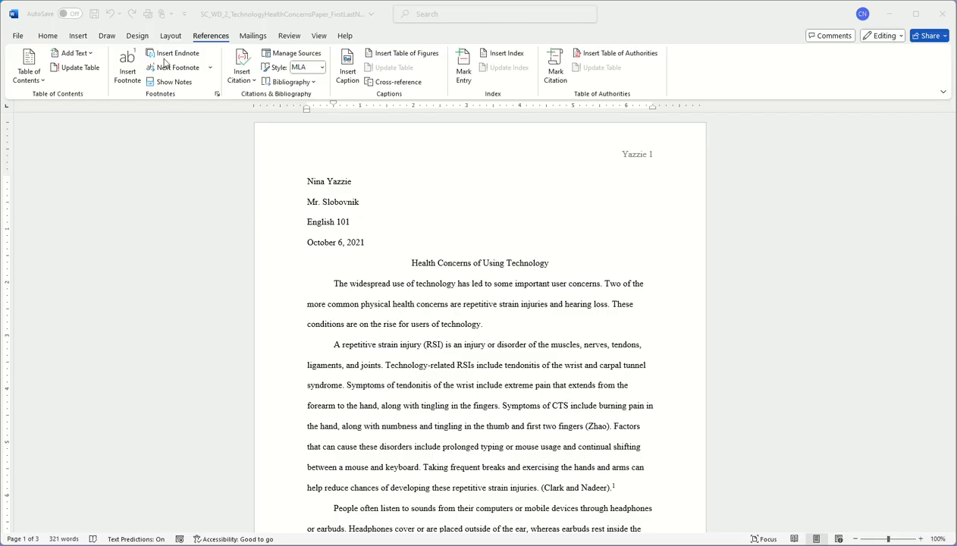
- Create a new blank document with formatting marks shown
{"action": "left_click", "coordinate": [16, 39]}
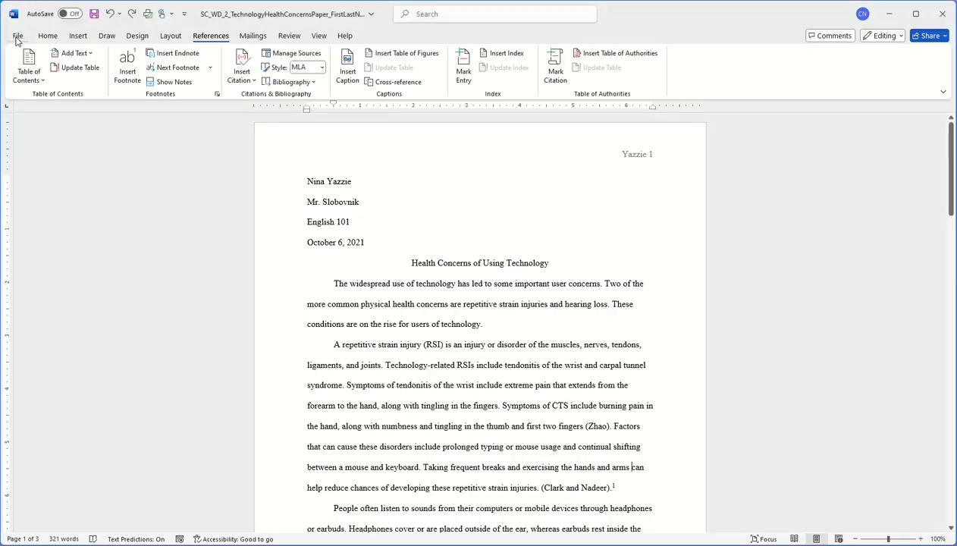
{"action": "left_click", "coordinate": [17, 37]}
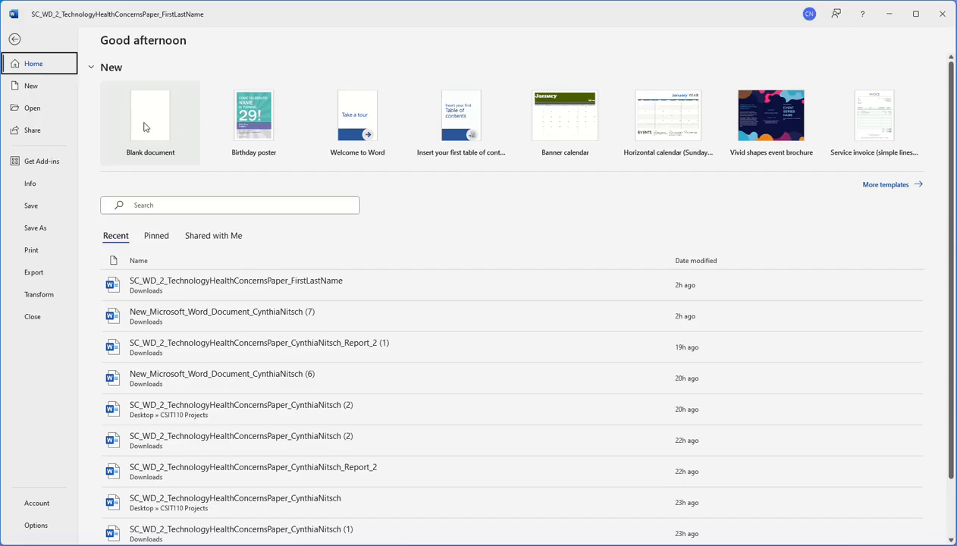
{"action": "left_click", "coordinate": [146, 127]}
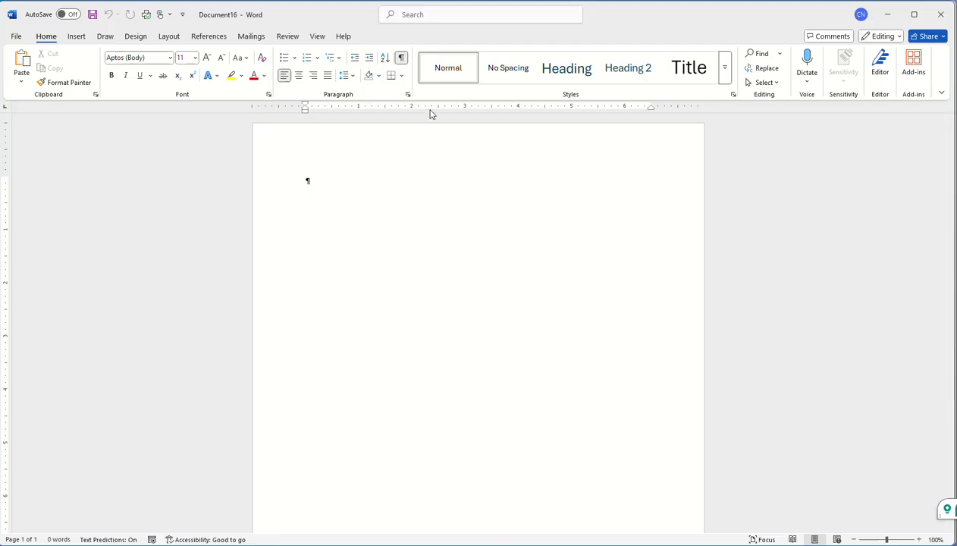
{"action": "left_click", "coordinate": [402, 59]}
{"action": "left_click", "coordinate": [401, 59]}
- Modify the Normal style to use Times New Roman at 12 pt
{"action": "right_click", "coordinate": [453, 71]}
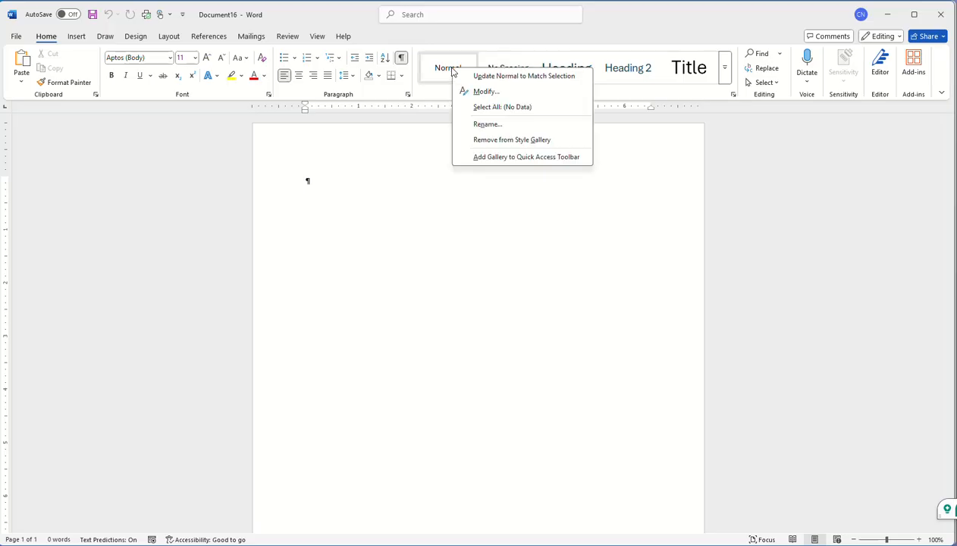
{"action": "left_click", "coordinate": [486, 91]}
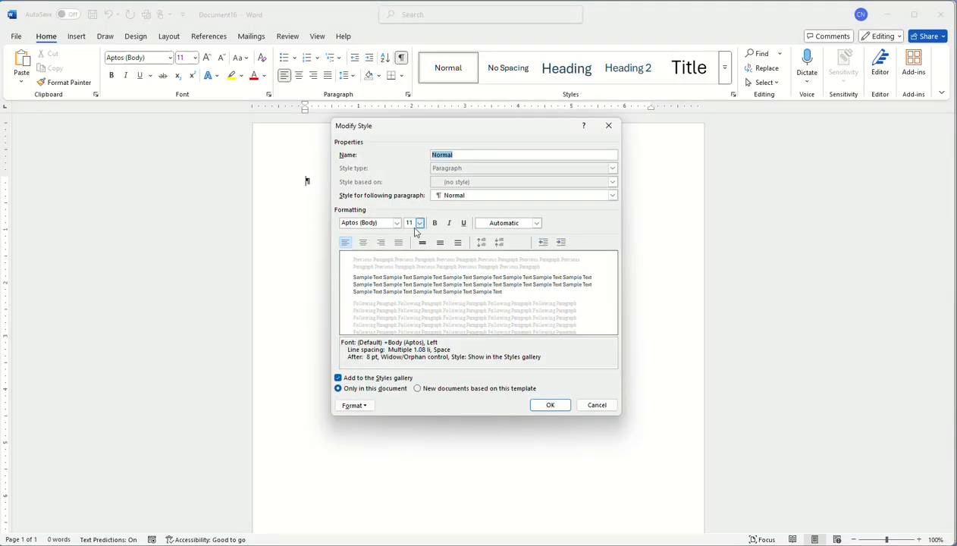
{"action": "left_click", "coordinate": [397, 222]}
{"action": "left_click", "coordinate": [383, 260]}
{"action": "left_click", "coordinate": [419, 223]}
{"action": "left_click", "coordinate": [411, 263]}
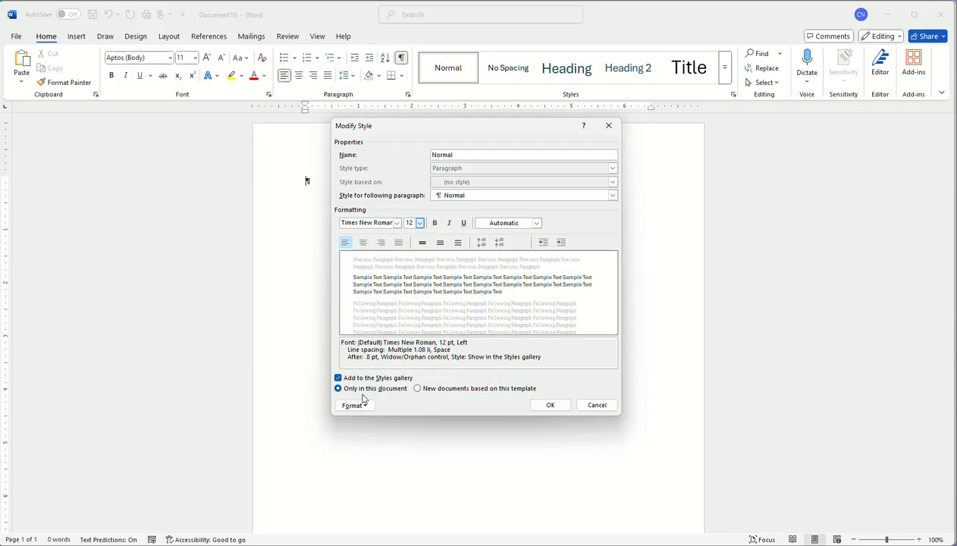
{"action": "left_click", "coordinate": [553, 406]}
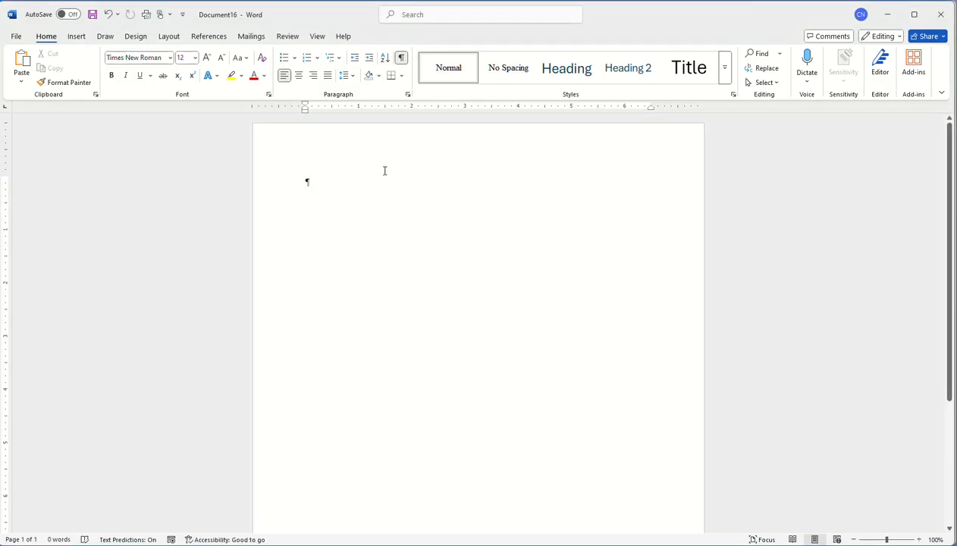
{"action": "left_click", "coordinate": [353, 77]}
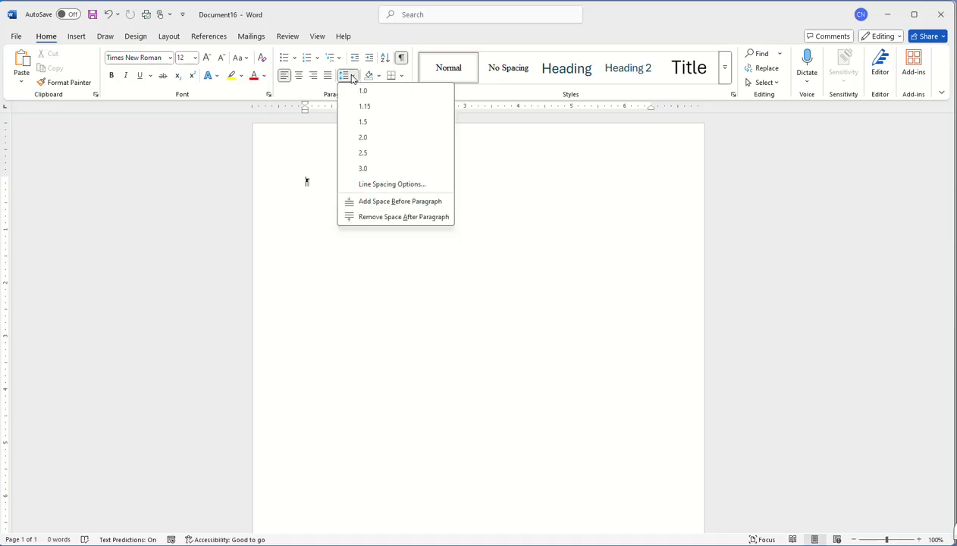
- Set 2.0 line spacing with no space after paragraphs, then update Normal to match
{"action": "left_click", "coordinate": [366, 138]}
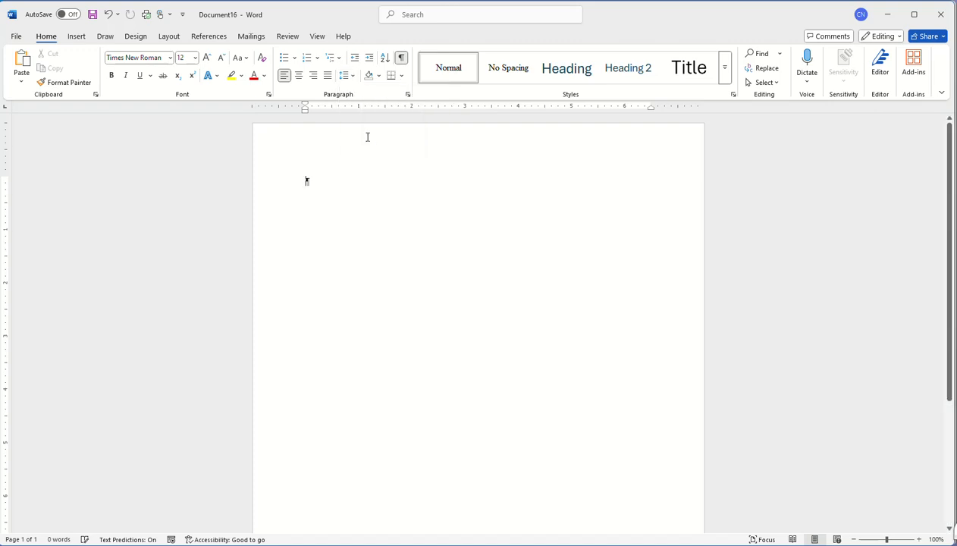
{"action": "left_click", "coordinate": [353, 77]}
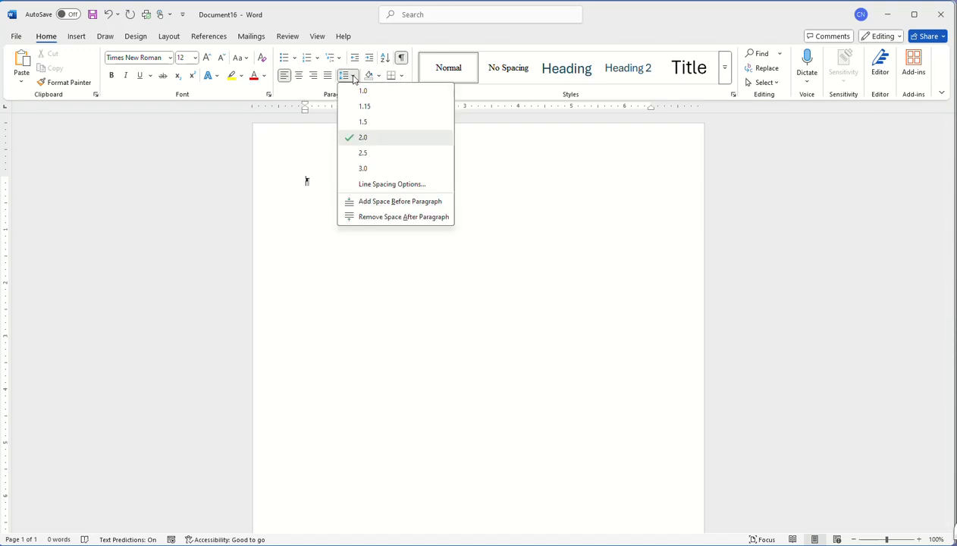
{"action": "left_click", "coordinate": [387, 218]}
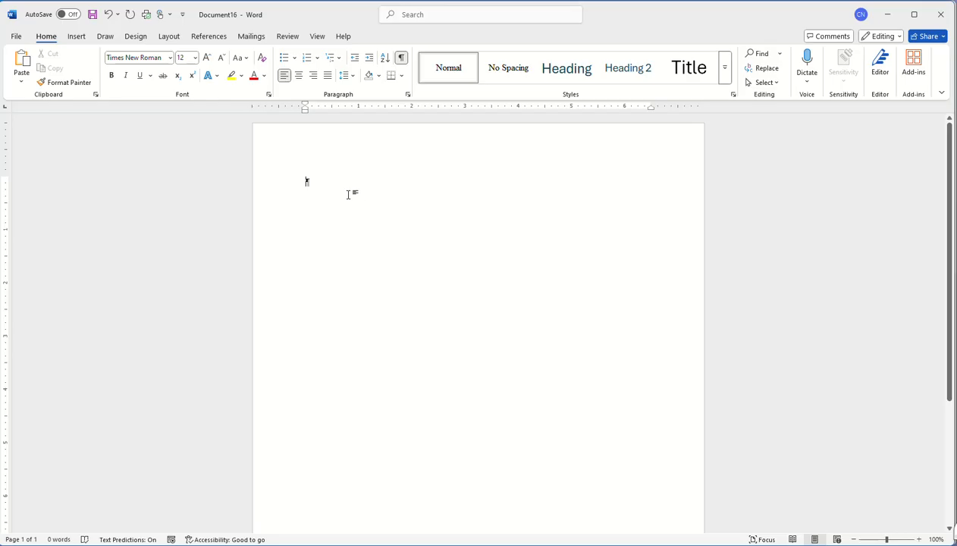
{"action": "right_click", "coordinate": [446, 74]}
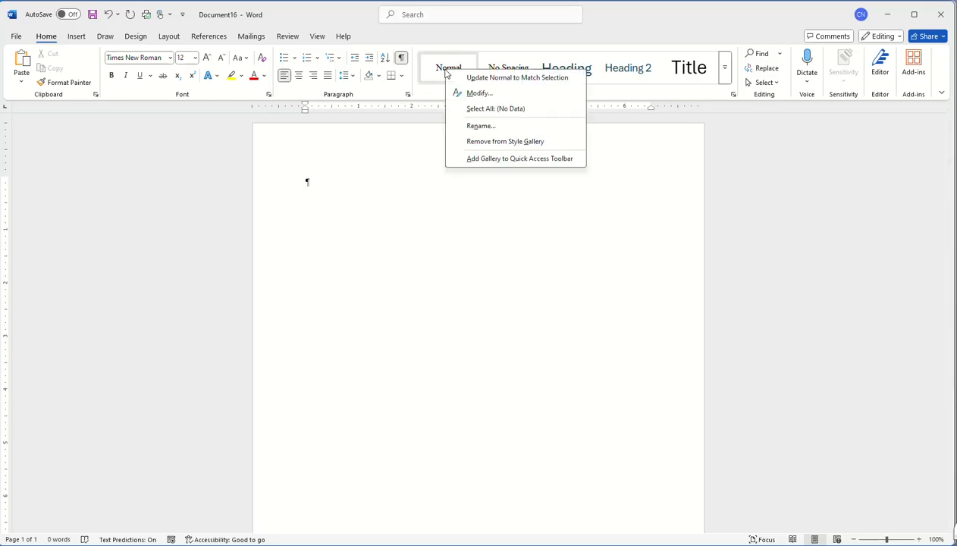
{"action": "left_click", "coordinate": [507, 78]}
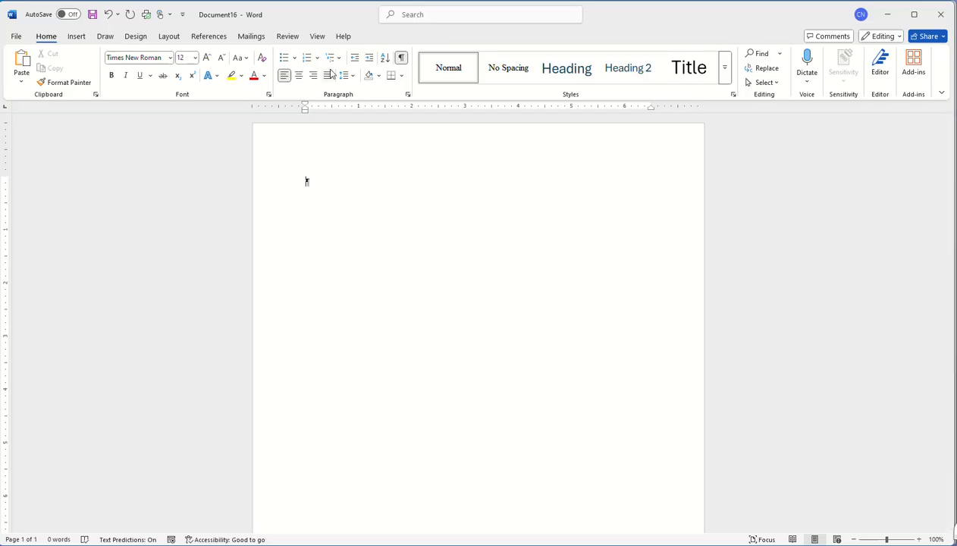
- Insert a Blank header and right-align its placeholder text
{"action": "left_click", "coordinate": [82, 37]}
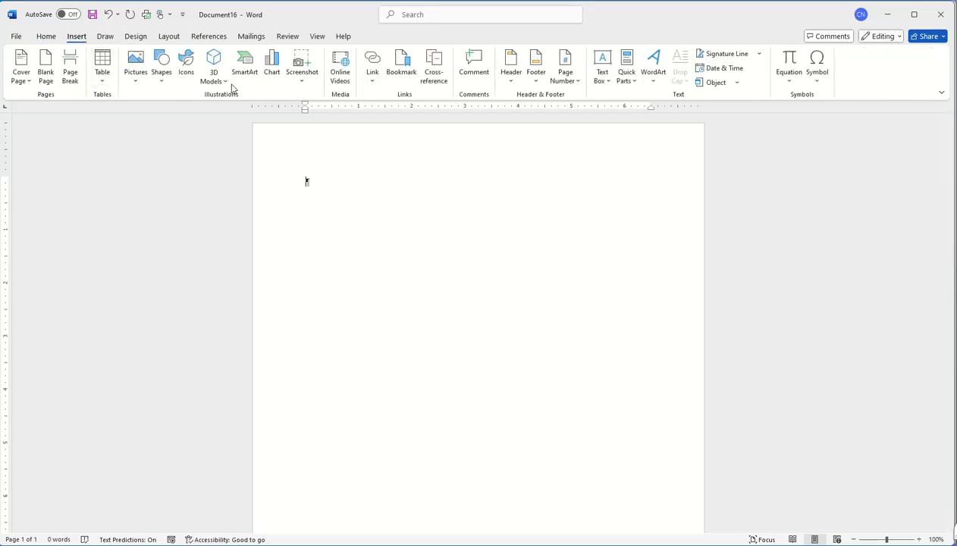
{"action": "left_click", "coordinate": [510, 69]}
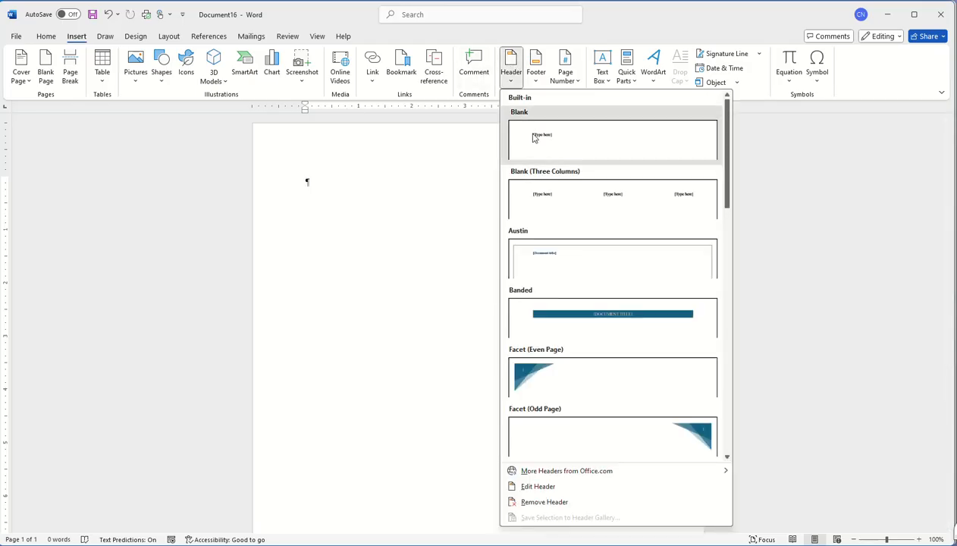
{"action": "left_click", "coordinate": [524, 133]}
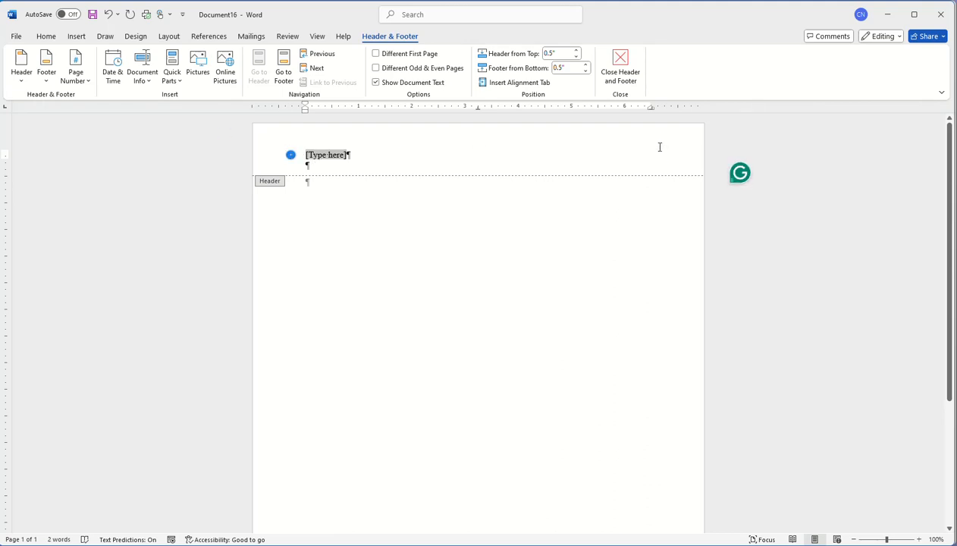
{"action": "left_click", "coordinate": [76, 38]}
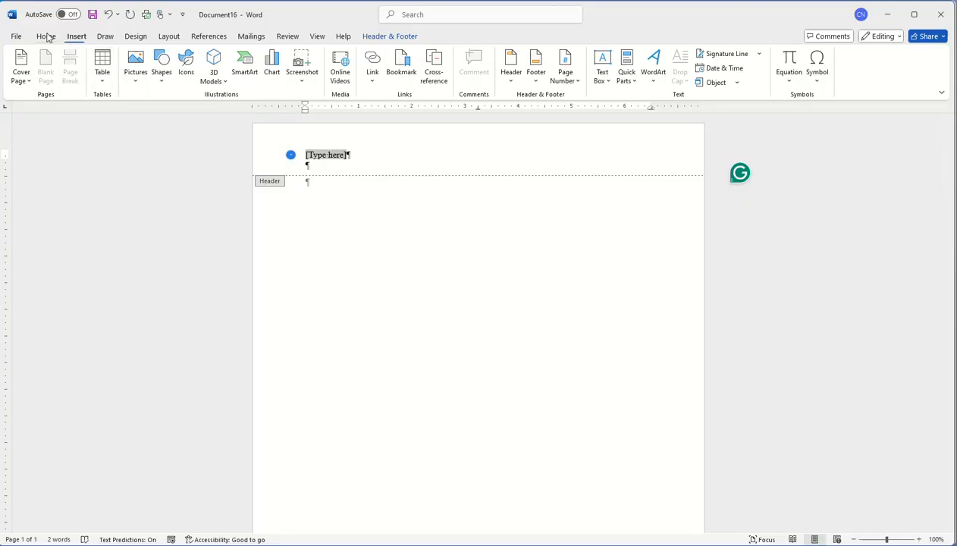
{"action": "left_click", "coordinate": [47, 37]}
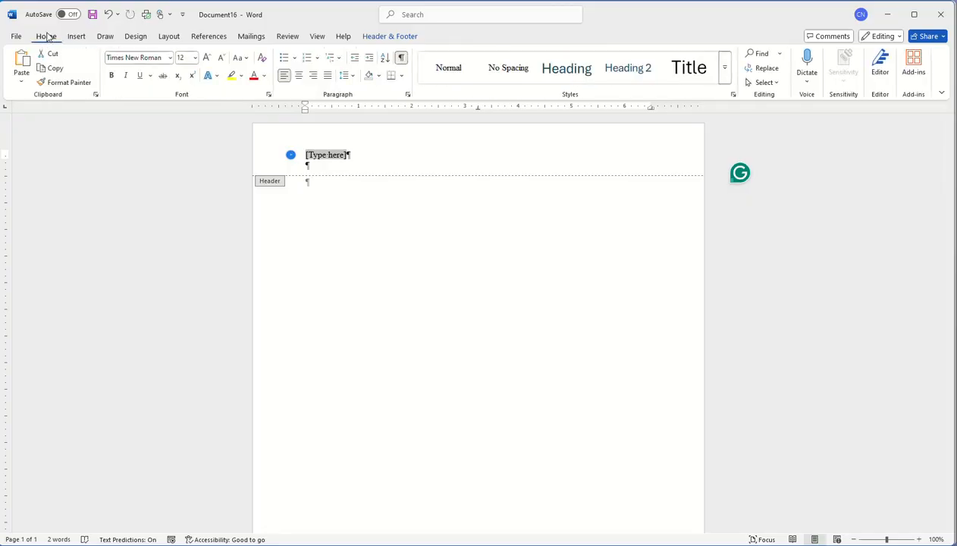
{"action": "left_click", "coordinate": [313, 77]}
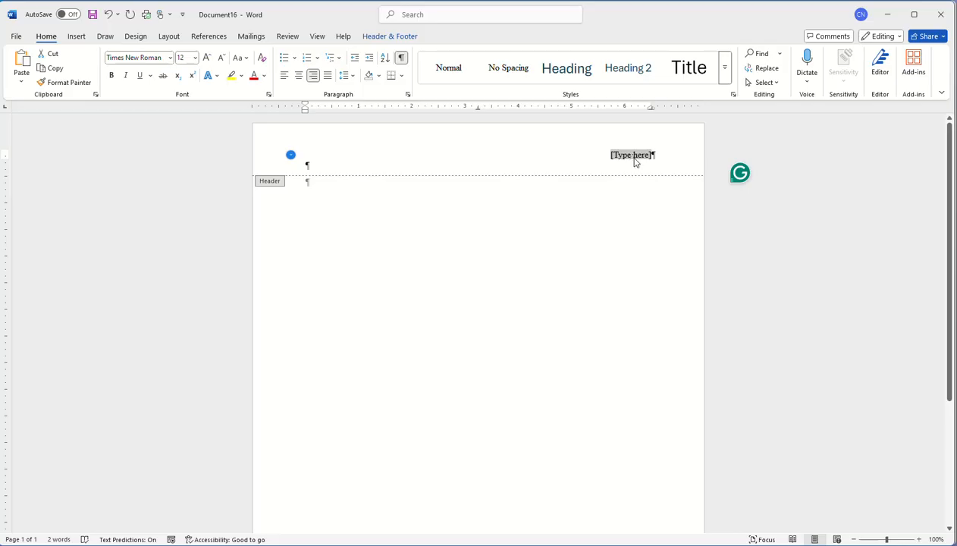
- Type the author's last name into the header
{"action": "type", "text": "Cy"}
{"action": "key", "text": "BackSpace"}
{"action": "key", "text": "BackSpace"}
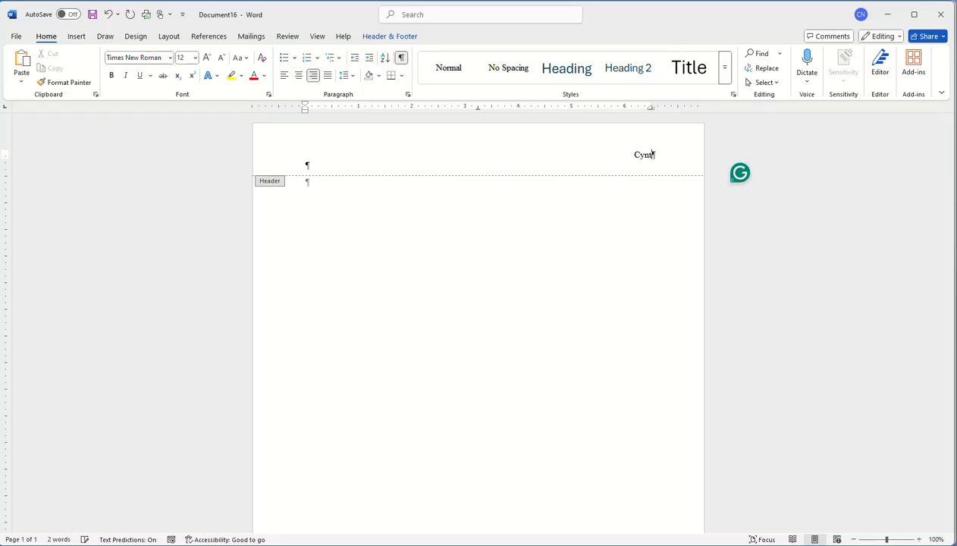
{"action": "type", "text": "hi"}
{"action": "key", "text": "BackSpace"}
{"action": "key", "text": "BackSpace"}
{"action": "type", "text": "ia"}
{"action": "key", "text": "BackSpace"}
{"action": "key", "text": "BackSpace"}
{"action": "key", "text": "BackSpace"}
{"action": "key", "text": "BackSpace"}
{"action": "key", "text": "BackSpace"}
{"action": "key", "text": "BackSpace"}
{"action": "key", "text": "BackSpace"}
{"action": "type", "text": "Nitsch"}
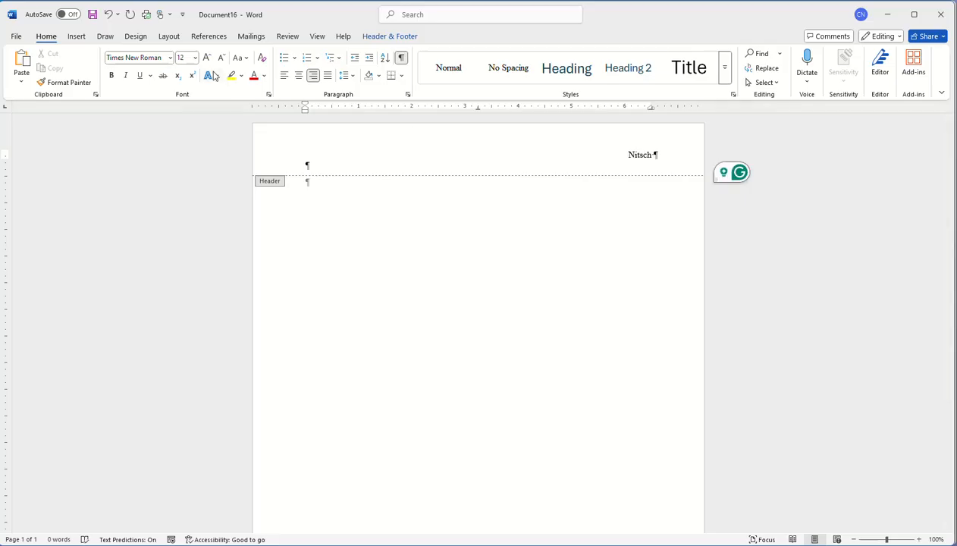
- Add a Plain Number page number after the name and close the header
{"action": "left_click", "coordinate": [379, 37]}
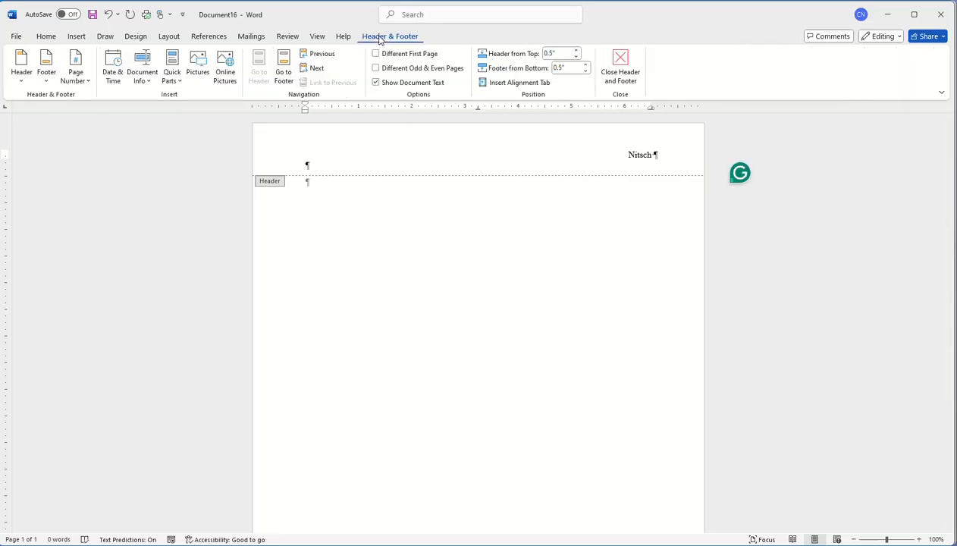
{"action": "left_click", "coordinate": [79, 74]}
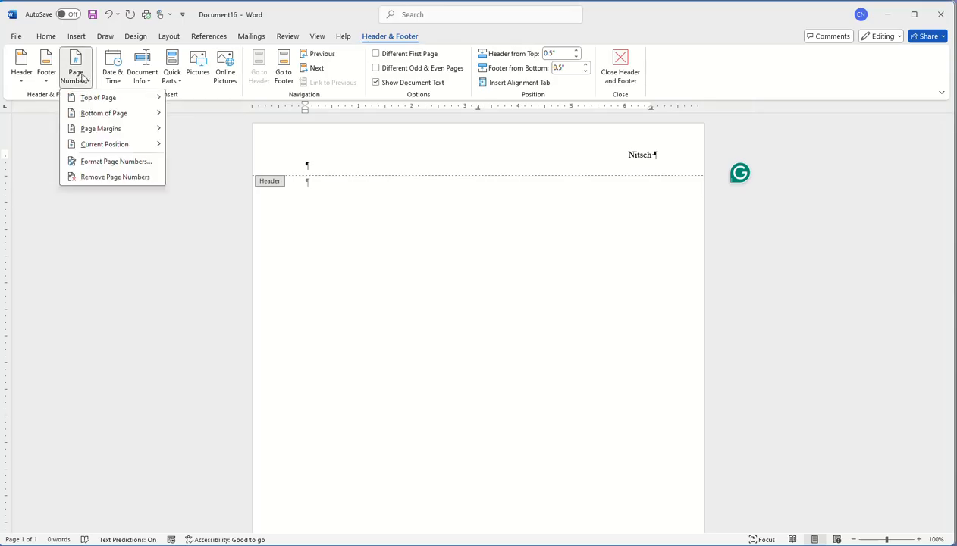
{"action": "mouse_move", "coordinate": [107, 145]}
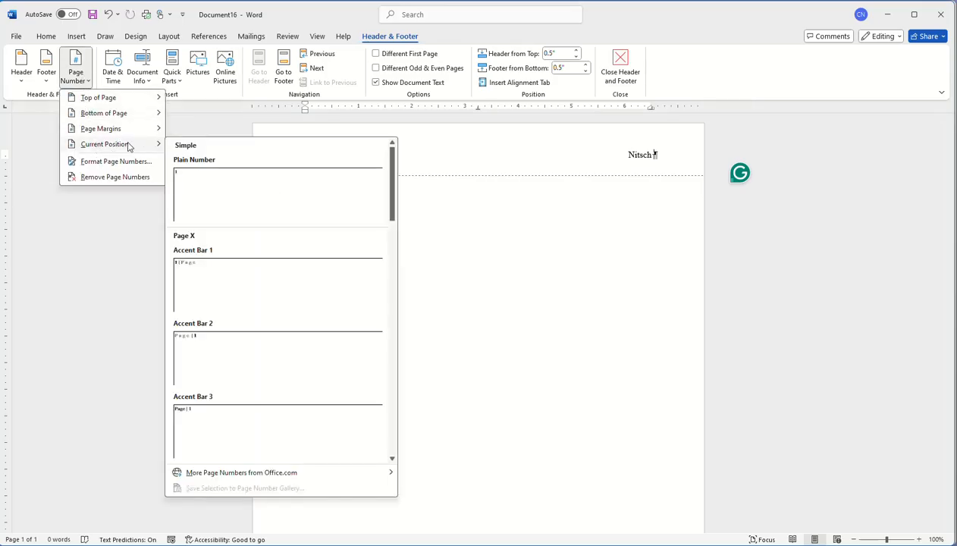
{"action": "left_click", "coordinate": [204, 195]}
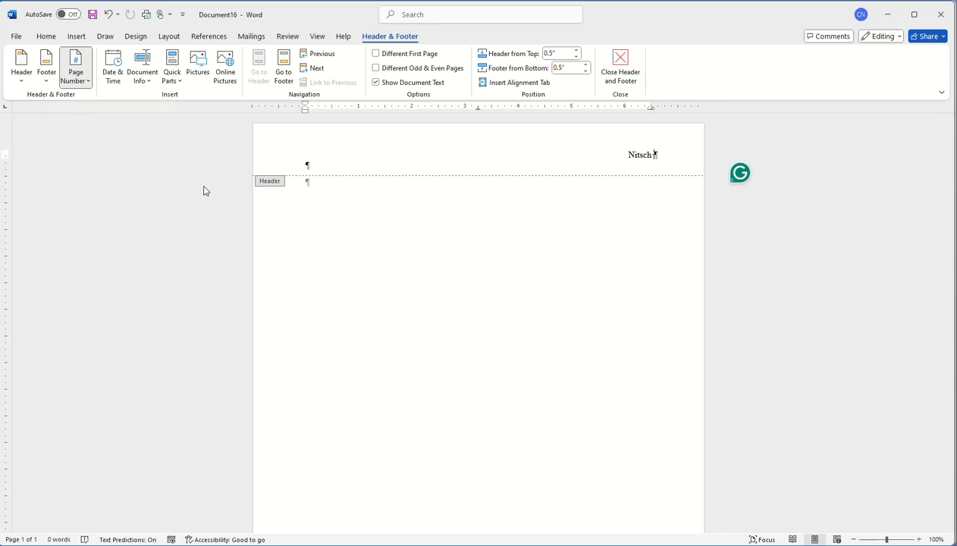
{"action": "left_click", "coordinate": [620, 66]}
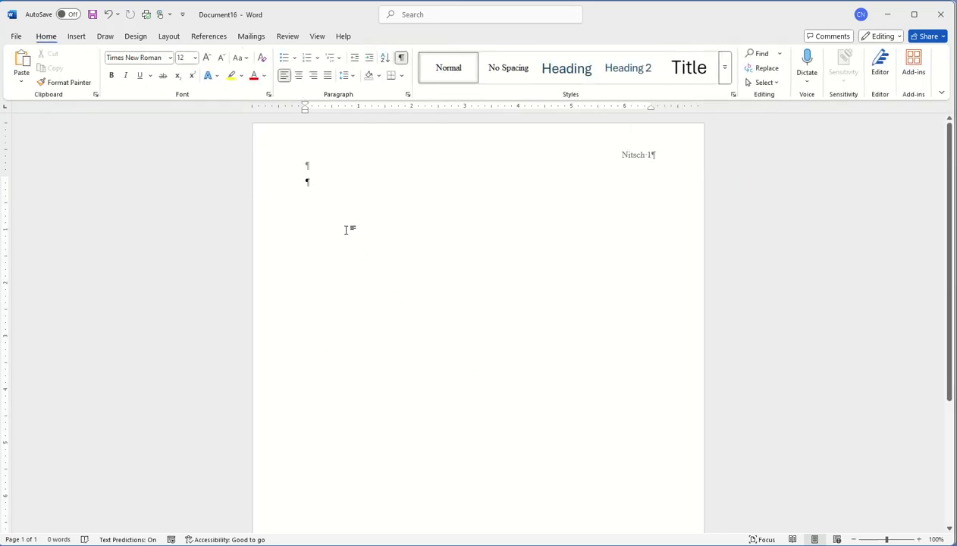
- Paste the essay text into the body using Keep Source Formatting
{"action": "right_click", "coordinate": [309, 183]}
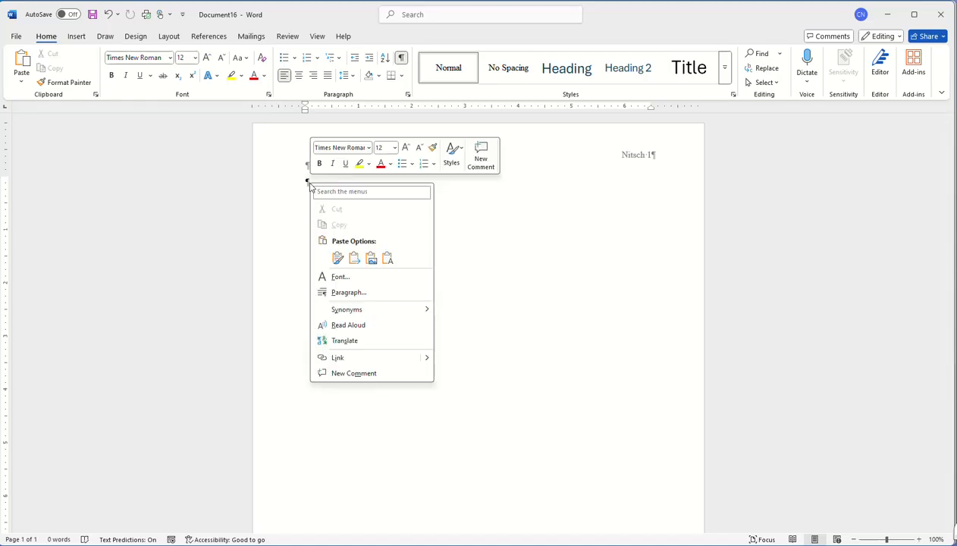
{"action": "left_click", "coordinate": [337, 259]}
{"action": "scroll", "coordinate": [565, 313], "scroll_direction": "down", "scroll_amount": 6}
{"action": "scroll", "coordinate": [449, 381], "scroll_direction": "up", "scroll_amount": 1}
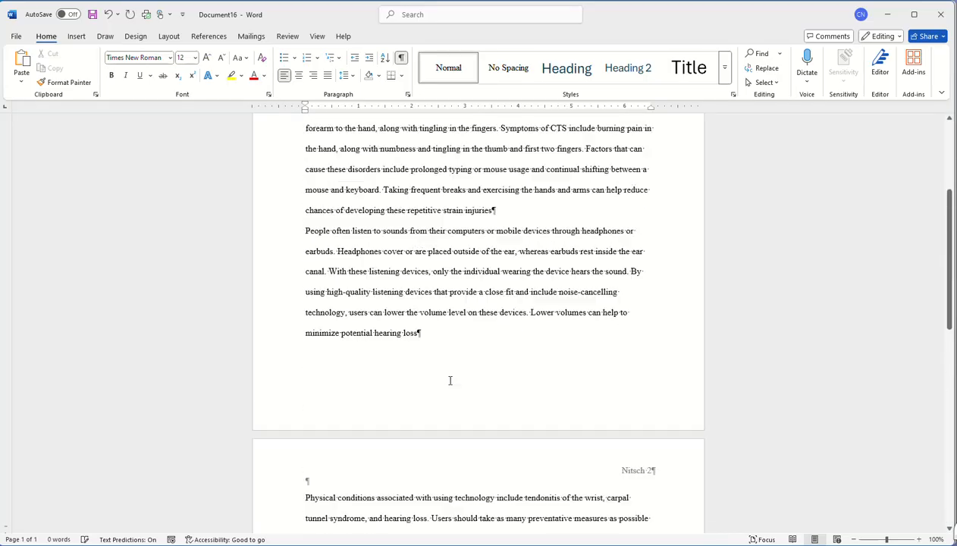
{"action": "scroll", "coordinate": [449, 380], "scroll_direction": "up", "scroll_amount": 5}
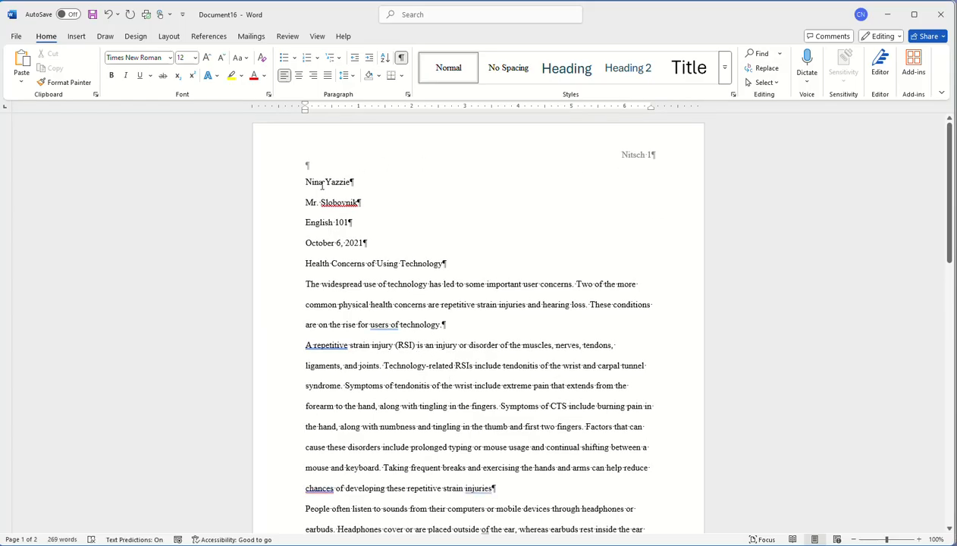
{"action": "left_click_drag", "start_coordinate": [304, 182], "coordinate": [343, 185]}
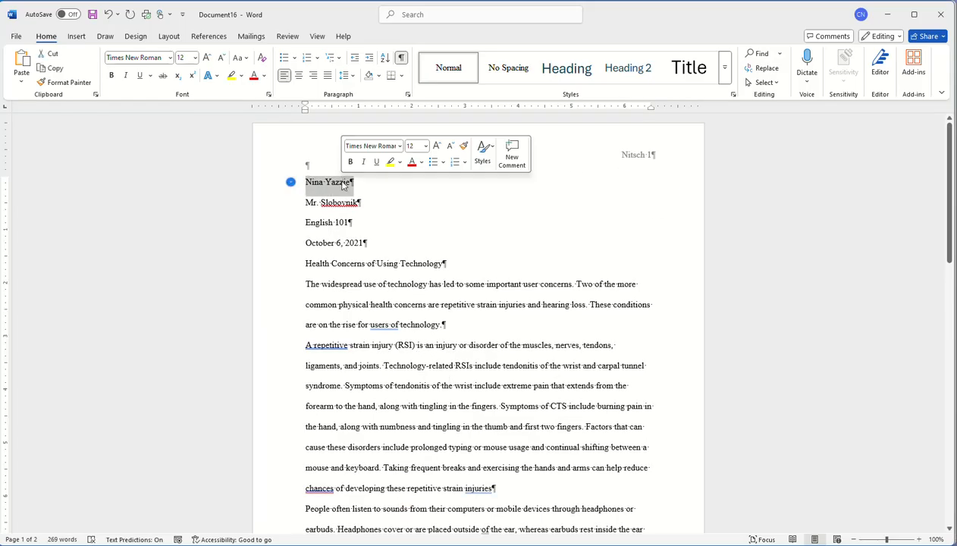
- Type the author's full name over the student name on the first line
{"action": "type", "text": "Cynthia Nitsch"}
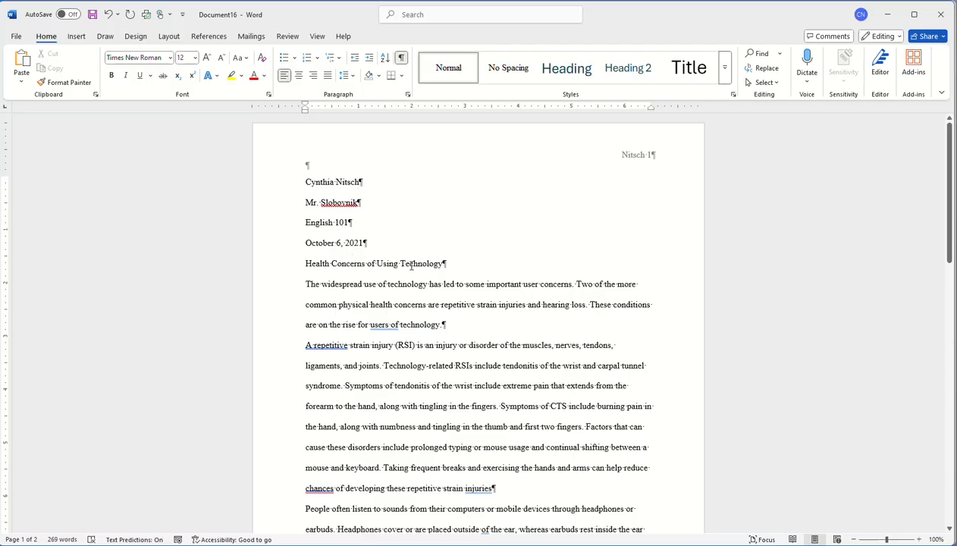
{"action": "left_click", "coordinate": [326, 265]}
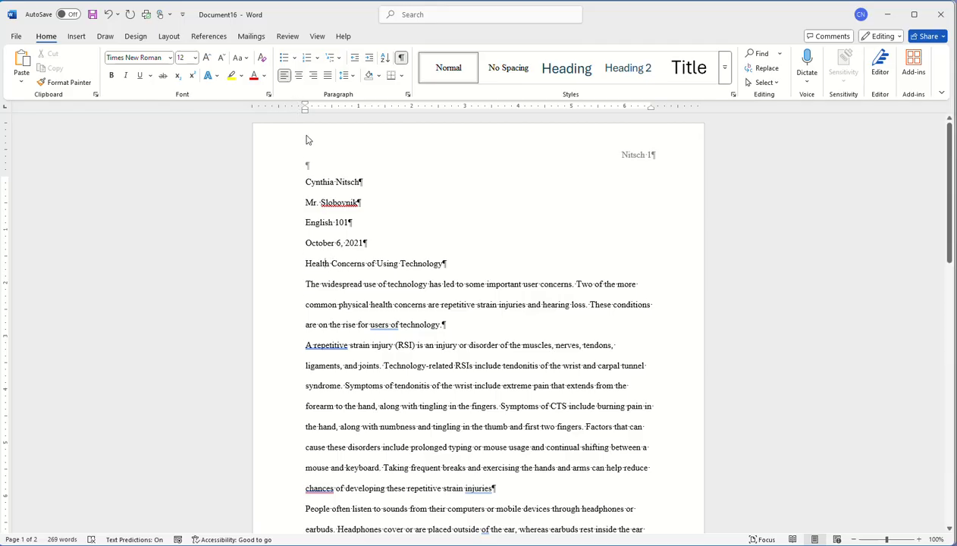
{"action": "left_click", "coordinate": [298, 76]}
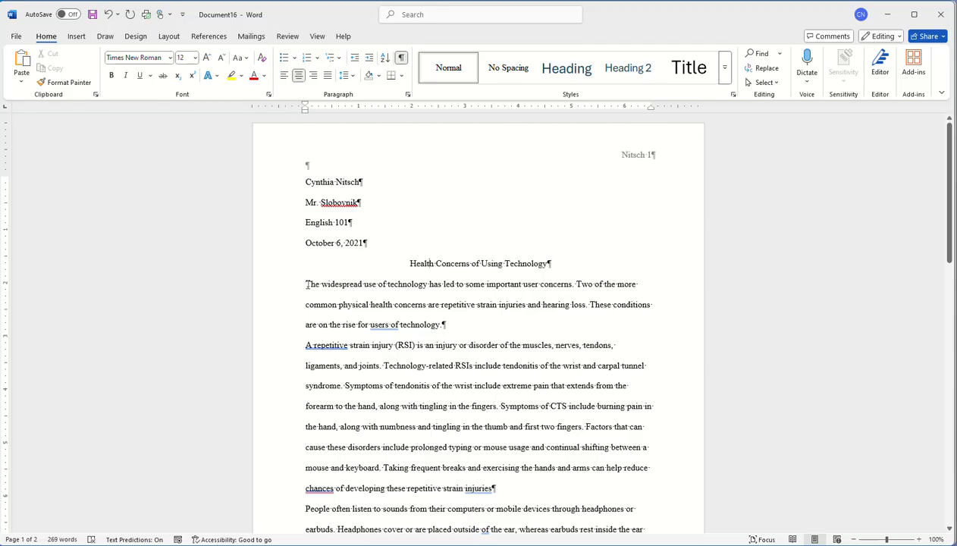
{"action": "left_click_drag", "start_coordinate": [304, 304], "coordinate": [350, 441]}
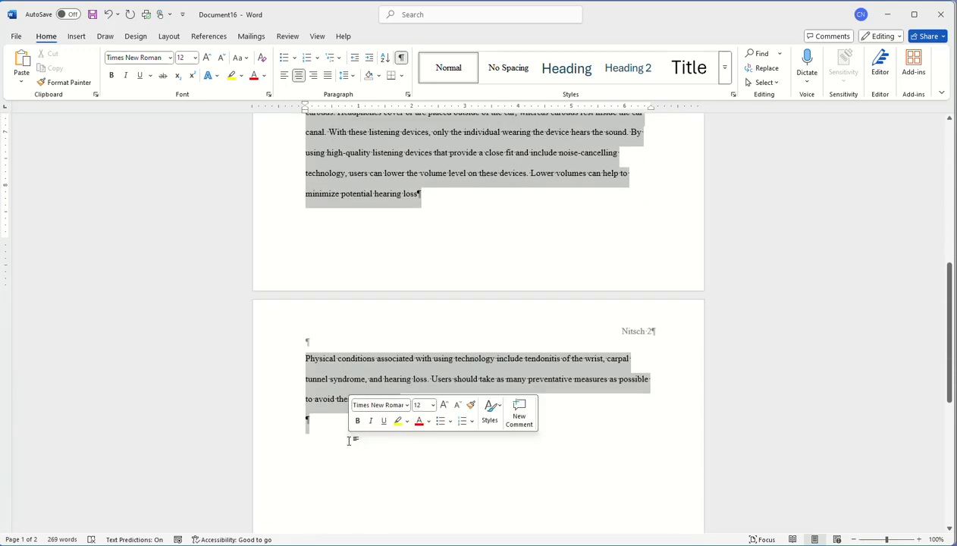
{"action": "scroll", "coordinate": [349, 121], "scroll_direction": "up", "scroll_amount": 10}
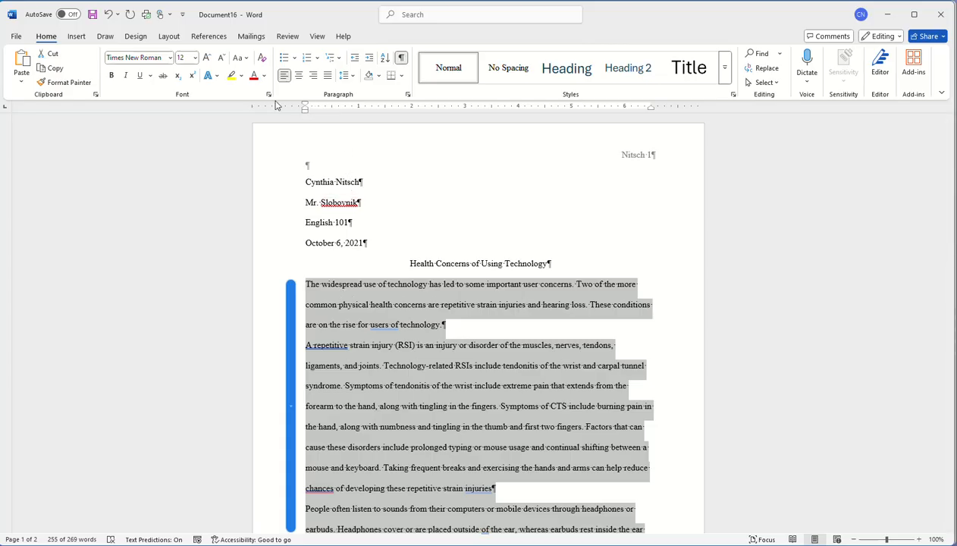
{"action": "left_click_drag", "start_coordinate": [304, 106], "coordinate": [334, 110]}
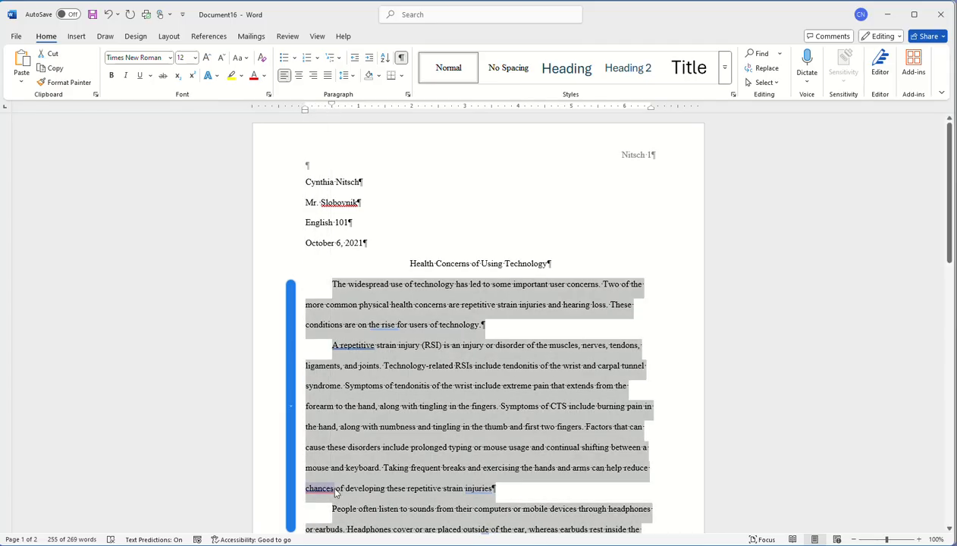
{"action": "scroll", "coordinate": [336, 493], "scroll_direction": "down", "scroll_amount": 3}
{"action": "left_click", "coordinate": [448, 312]}
{"action": "scroll", "coordinate": [459, 397], "scroll_direction": "up", "scroll_amount": 3}
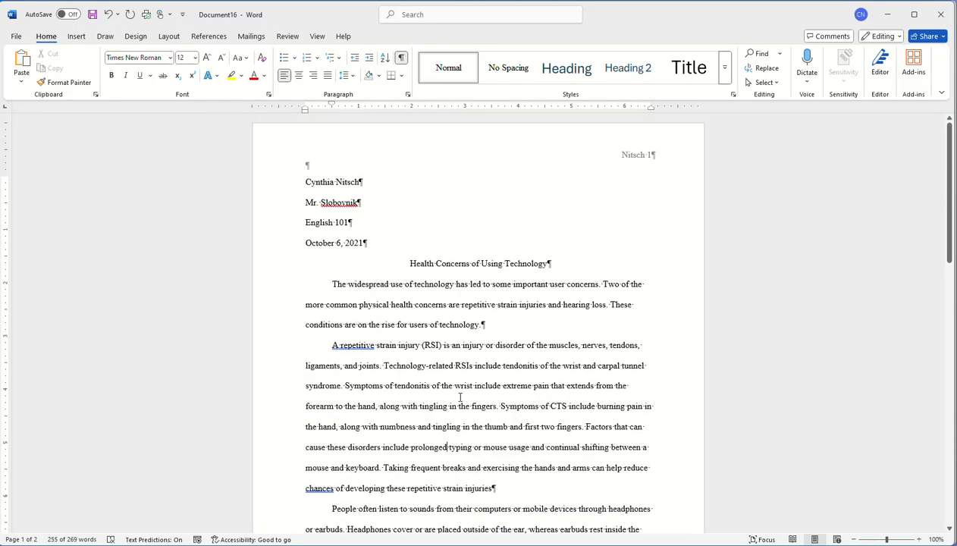
{"action": "scroll", "coordinate": [460, 397], "scroll_direction": "down", "scroll_amount": 5}
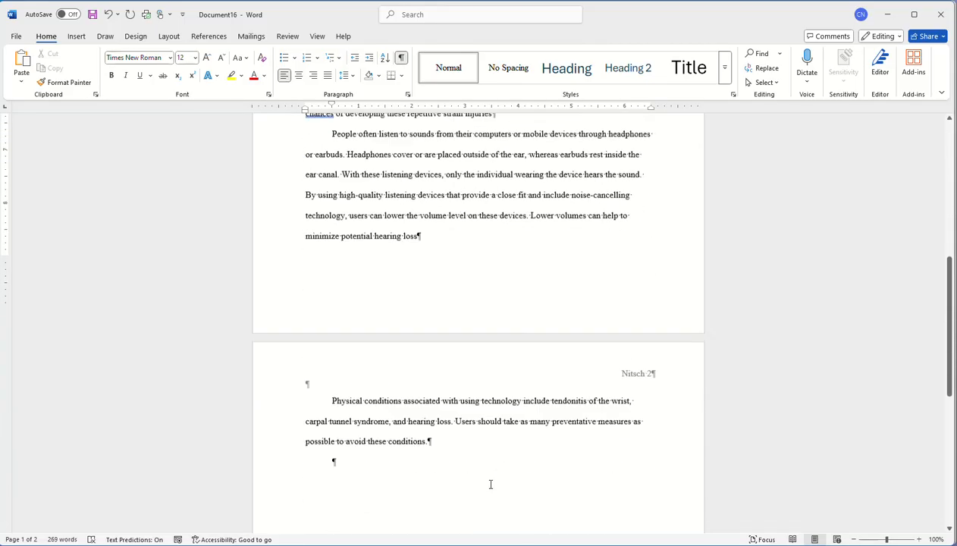
{"action": "scroll", "coordinate": [490, 486], "scroll_direction": "up", "scroll_amount": 4}
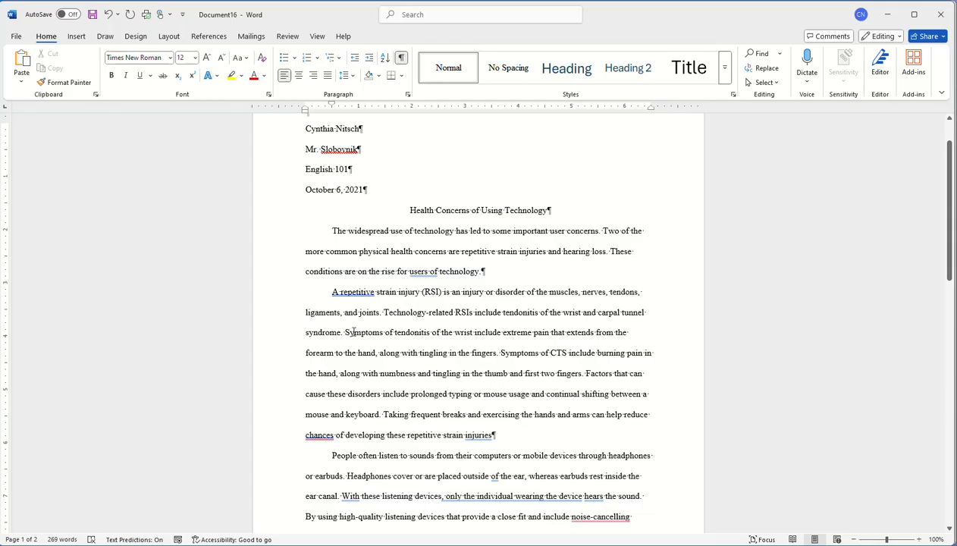
- Put the insertion point after 'fingers.' in the tendonitis sentence, with References tools showing
{"action": "left_click_drag", "start_coordinate": [346, 332], "coordinate": [559, 333]}
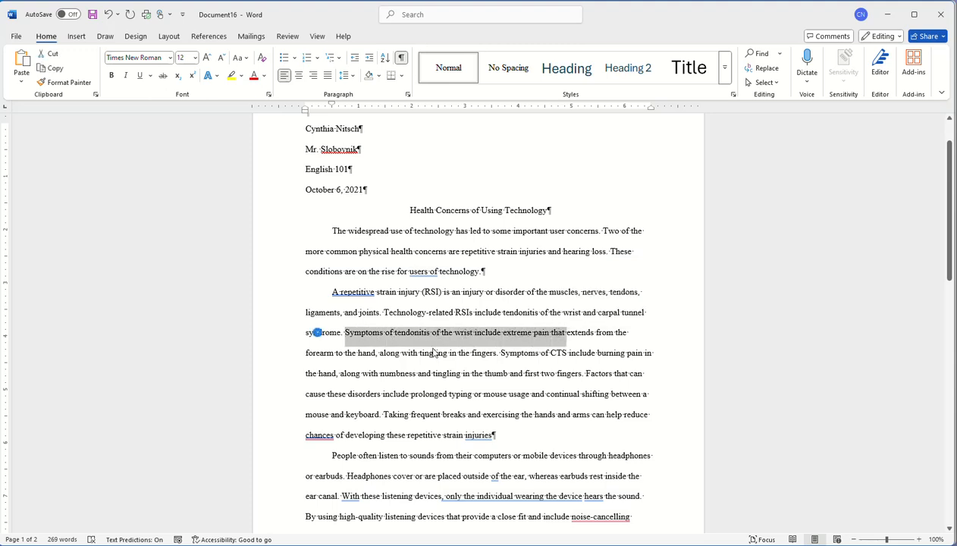
{"action": "left_click", "coordinate": [497, 354]}
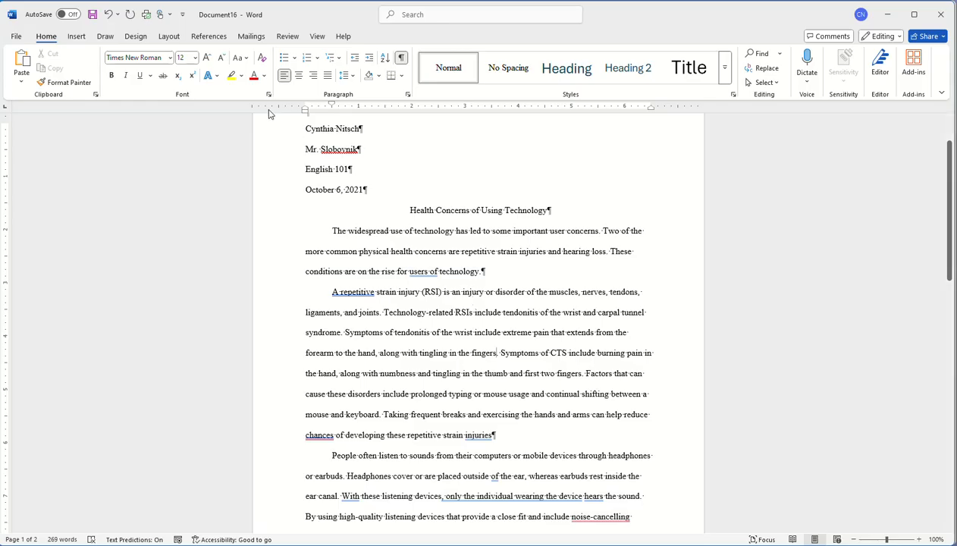
{"action": "left_click", "coordinate": [210, 38]}
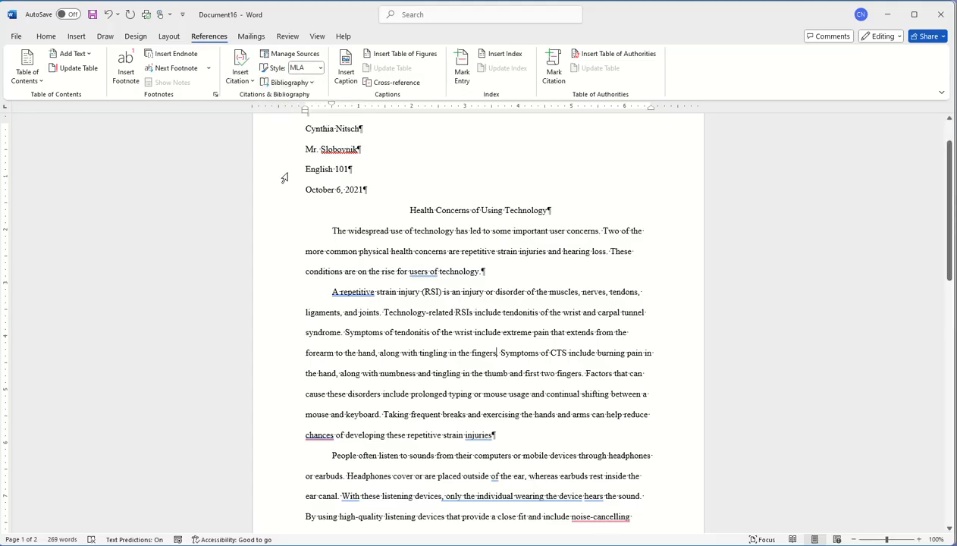
- Start a new citation source of type Article in a Periodical
{"action": "left_click", "coordinate": [242, 80]}
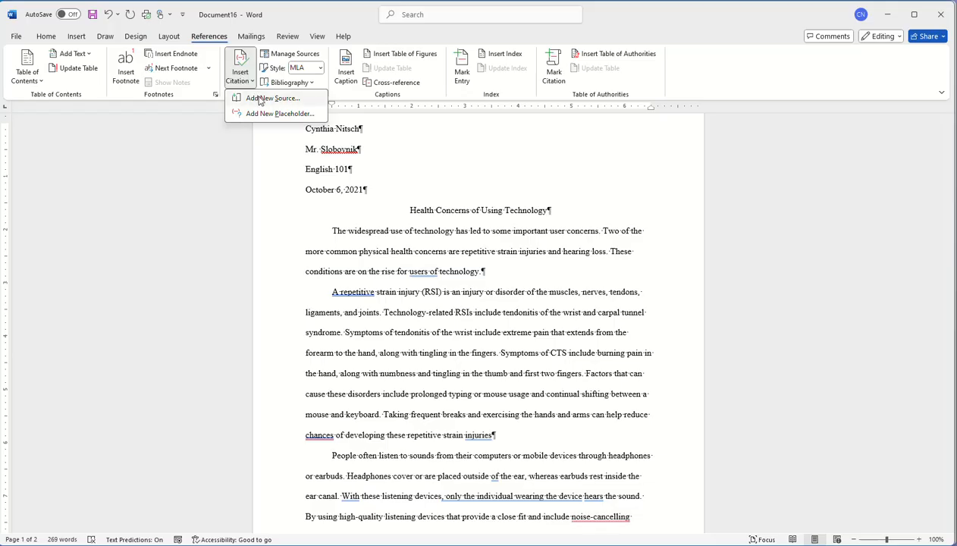
{"action": "left_click", "coordinate": [263, 99]}
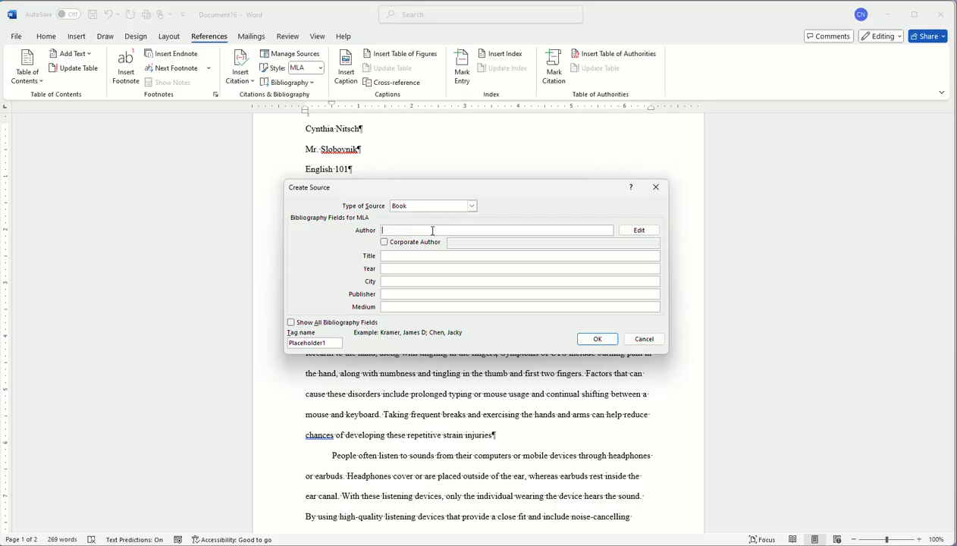
{"action": "type", "text": "Susan Gomez"}
{"action": "left_click", "coordinate": [471, 205]}
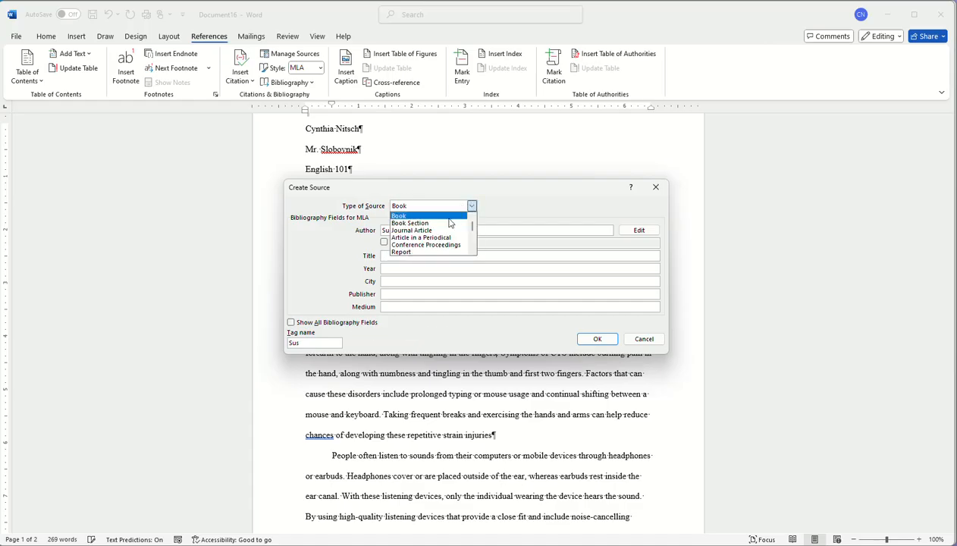
{"action": "left_click", "coordinate": [438, 237]}
{"action": "left_click", "coordinate": [405, 254]}
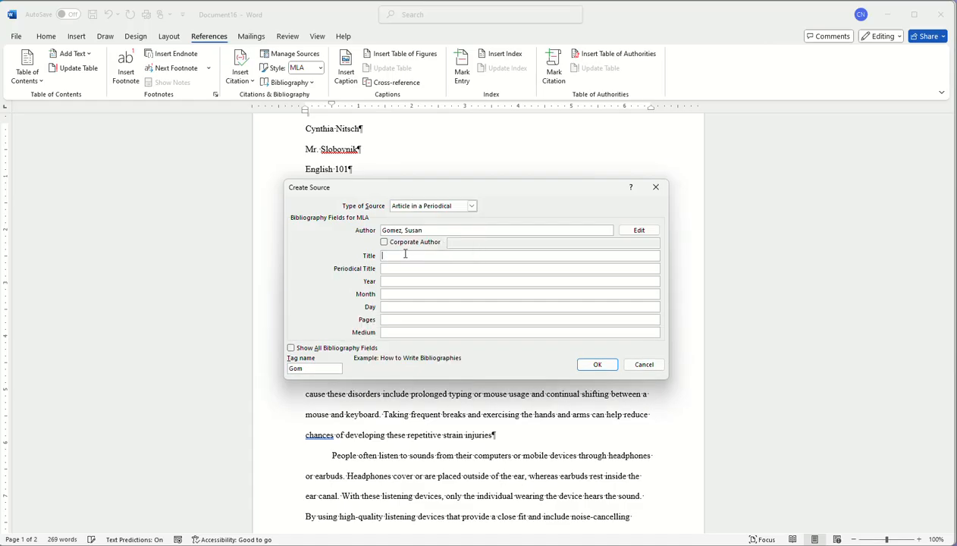
- Fill in title 'Staying Healthy', year 2024, medium Web, and insert the citation
{"action": "type", "text": "Staying Healthy"}
{"action": "left_click", "coordinate": [396, 269]}
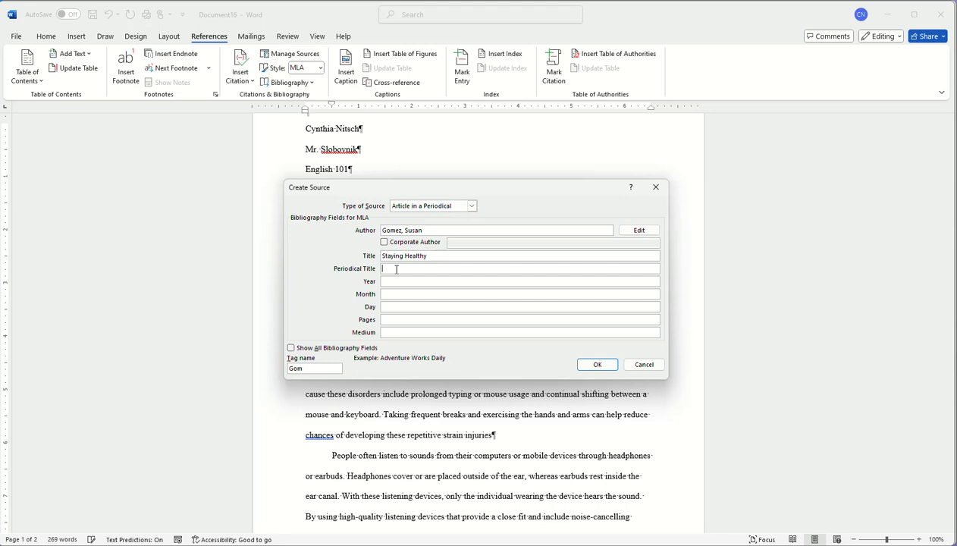
{"action": "left_click", "coordinate": [393, 281]}
{"action": "type", "text": "2024"}
{"action": "left_click", "coordinate": [384, 332]}
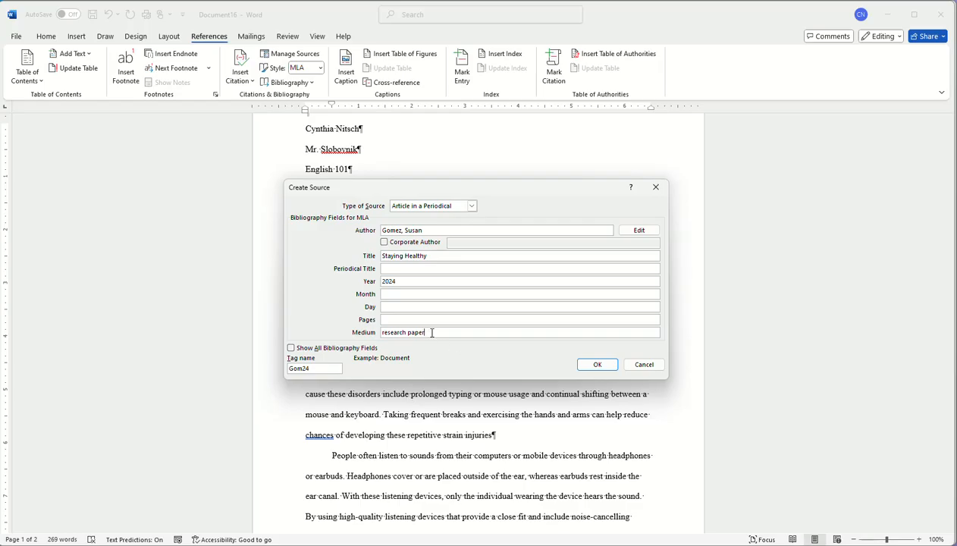
{"action": "left_click_drag", "start_coordinate": [431, 332], "coordinate": [361, 330]}
{"action": "type", "text": "web"}
{"action": "left_click", "coordinate": [290, 347]}
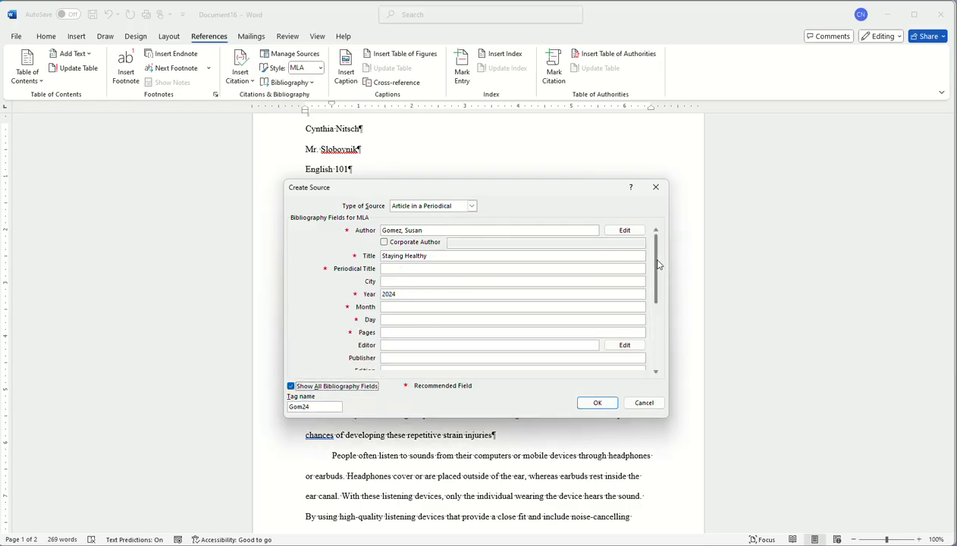
{"action": "scroll", "coordinate": [659, 336], "scroll_direction": "down", "scroll_amount": 5}
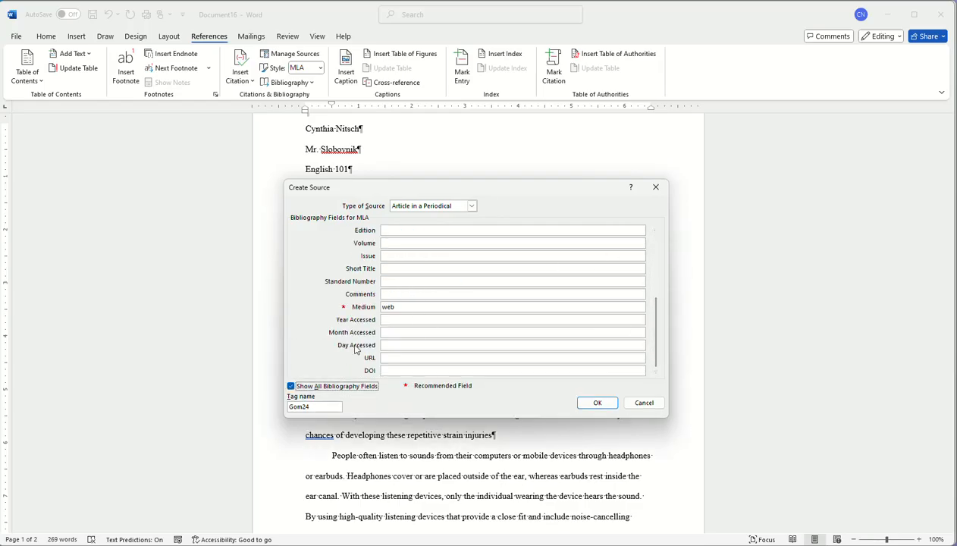
{"action": "left_click", "coordinate": [596, 404]}
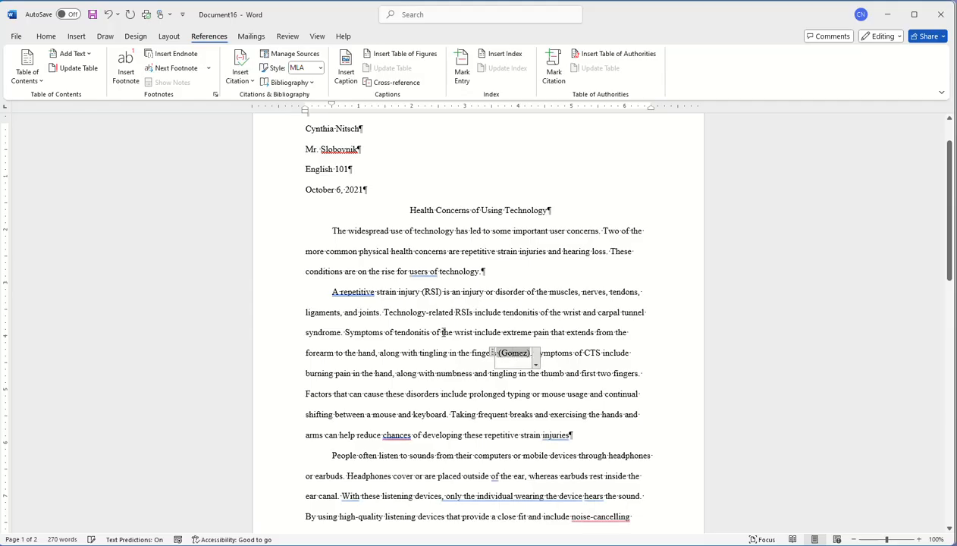
{"action": "left_click", "coordinate": [419, 332]}
{"action": "mouse_move", "coordinate": [345, 333]}
{"action": "left_mouse_down"}
{"action": "mouse_move", "coordinate": [429, 333]}
{"action": "mouse_move", "coordinate": [461, 354]}
{"action": "mouse_move", "coordinate": [497, 353]}
{"action": "left_mouse_up"}
{"action": "left_click", "coordinate": [520, 356]}
{"action": "left_click", "coordinate": [594, 391]}
{"action": "left_click", "coordinate": [569, 435]}
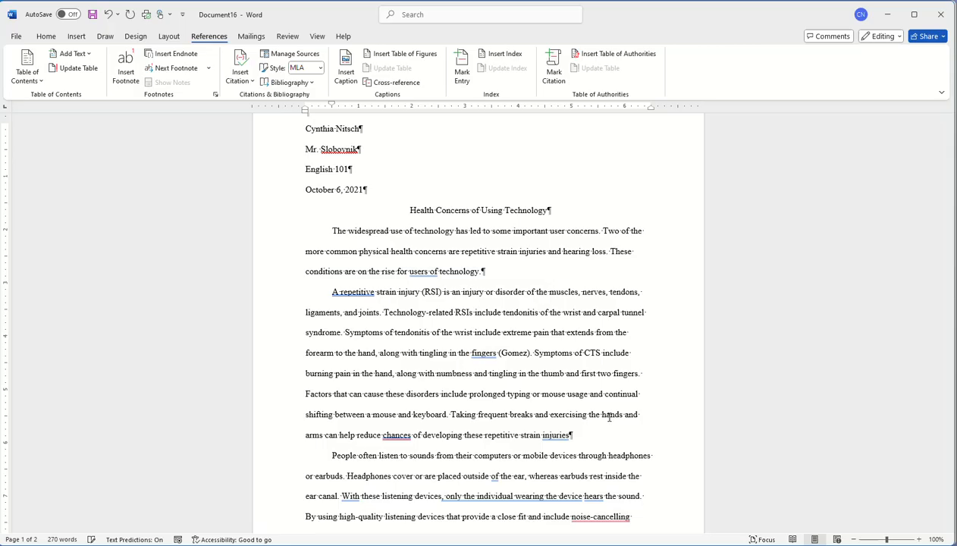
{"action": "double_click", "coordinate": [556, 435]}
{"action": "mouse_move", "coordinate": [571, 436]}
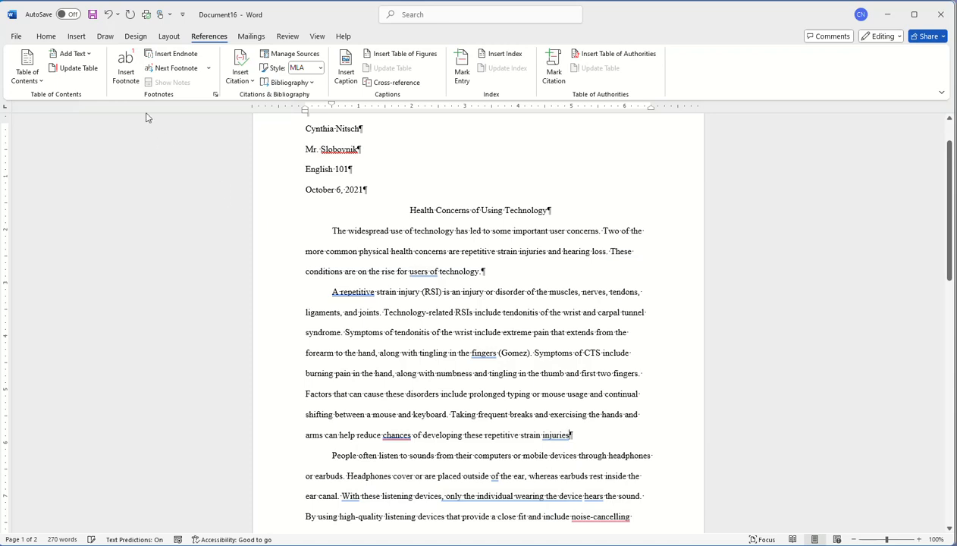
- Insert a footnote after 'injuries' with the text 'Breaks and exercising'
{"action": "left_click", "coordinate": [125, 78]}
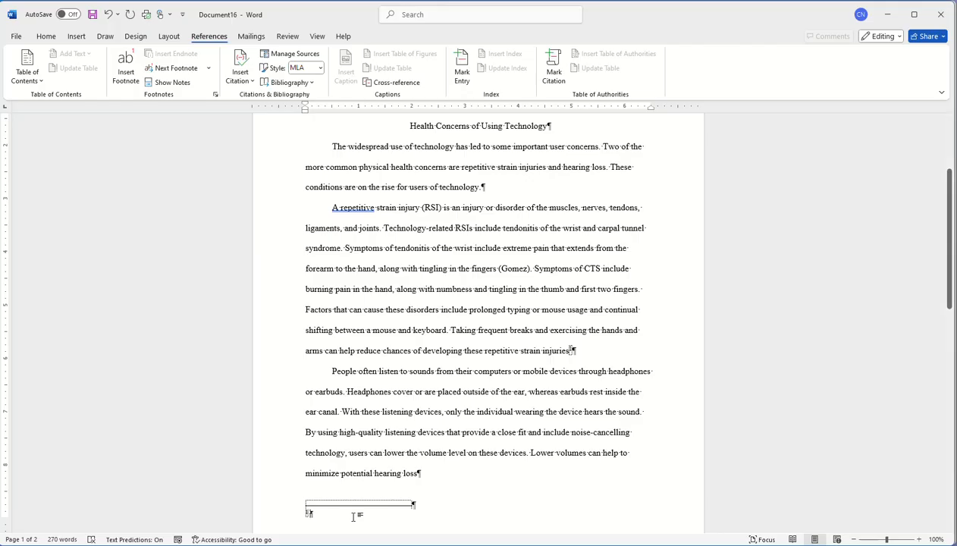
{"action": "type", "text": "This"}
{"action": "key", "text": "BackSpace"}
{"action": "key", "text": "BackSpace"}
{"action": "key", "text": "BackSpace"}
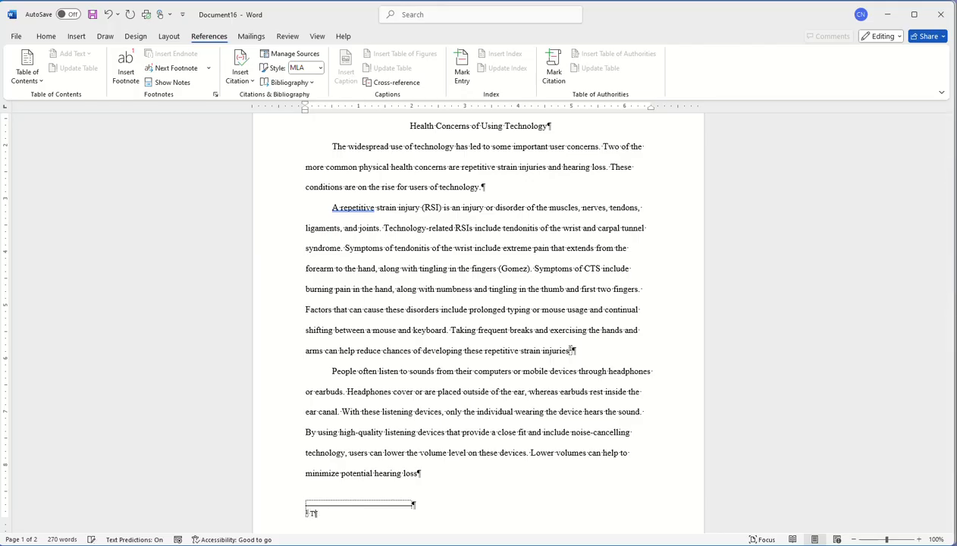
{"action": "type", "text": "Breaks and e"}
{"action": "type", "text": "xercising"}
- Cite a new placeholder source tagged Clark at the end of the footnote
{"action": "left_click", "coordinate": [243, 78]}
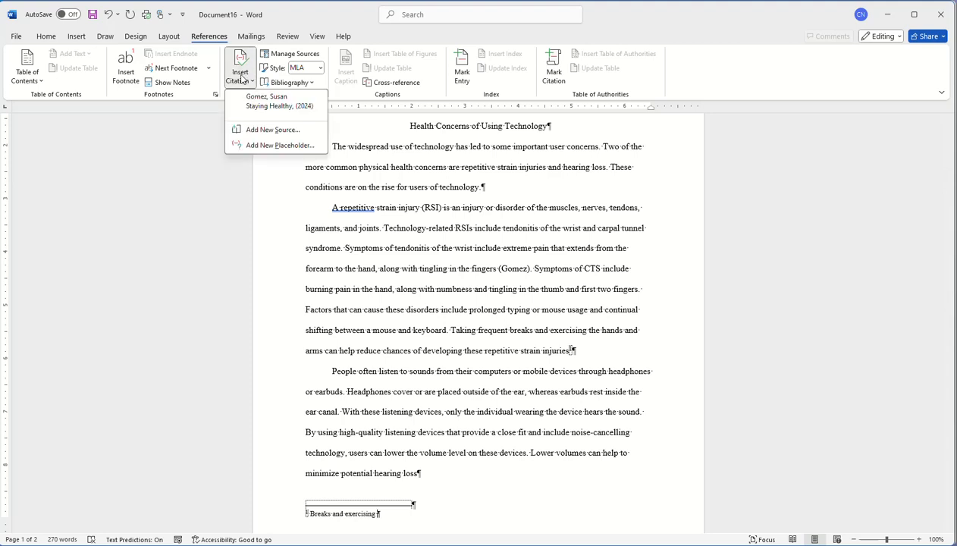
{"action": "left_click", "coordinate": [269, 146]}
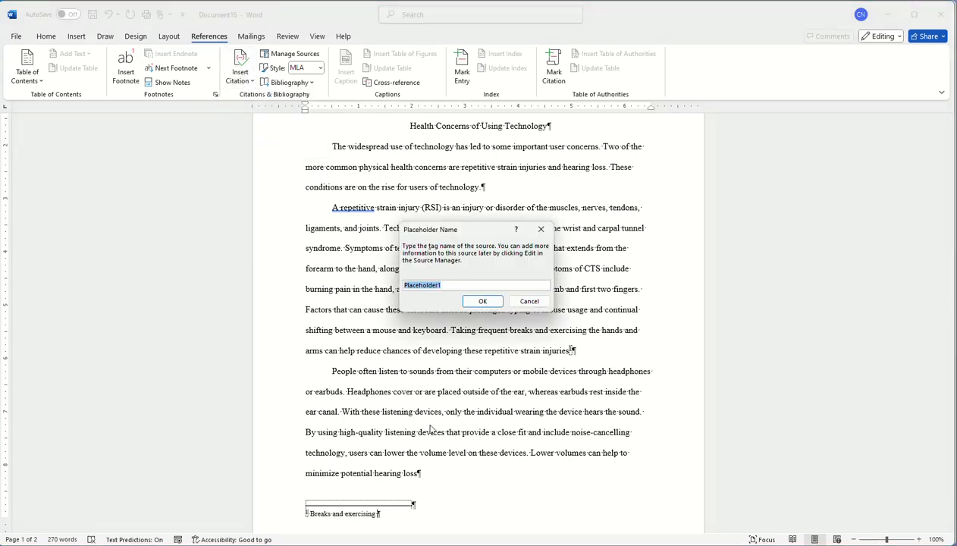
{"action": "type", "text": "C"}
{"action": "left_click", "coordinate": [477, 301]}
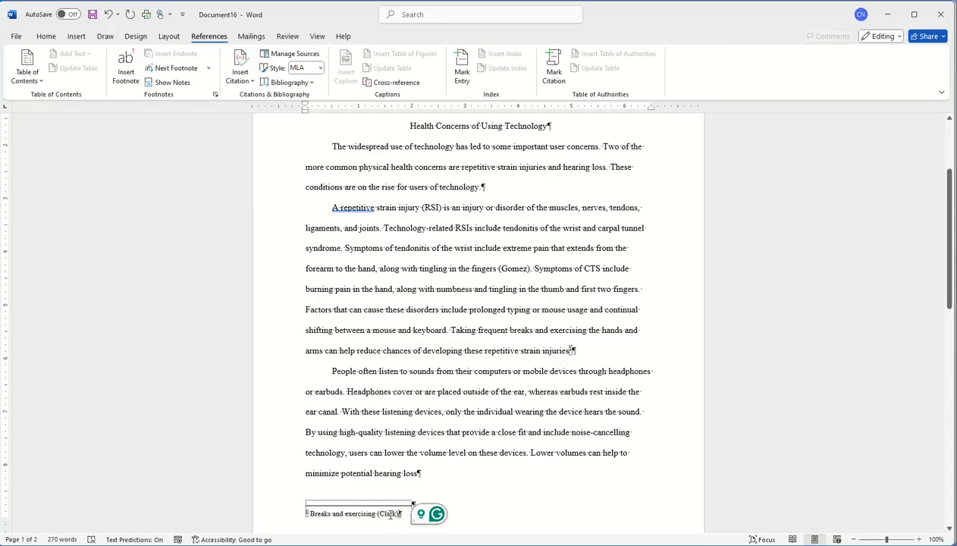
- Edit the footnote's Clark citation to read '(Clark 56-66)', with year and title suppressed
{"action": "right_click", "coordinate": [392, 516]}
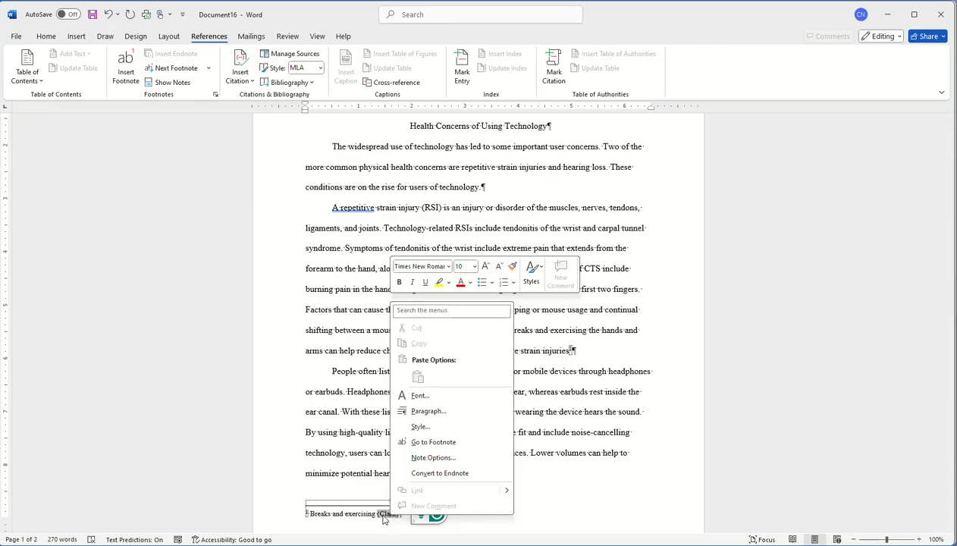
{"action": "left_click", "coordinate": [389, 515]}
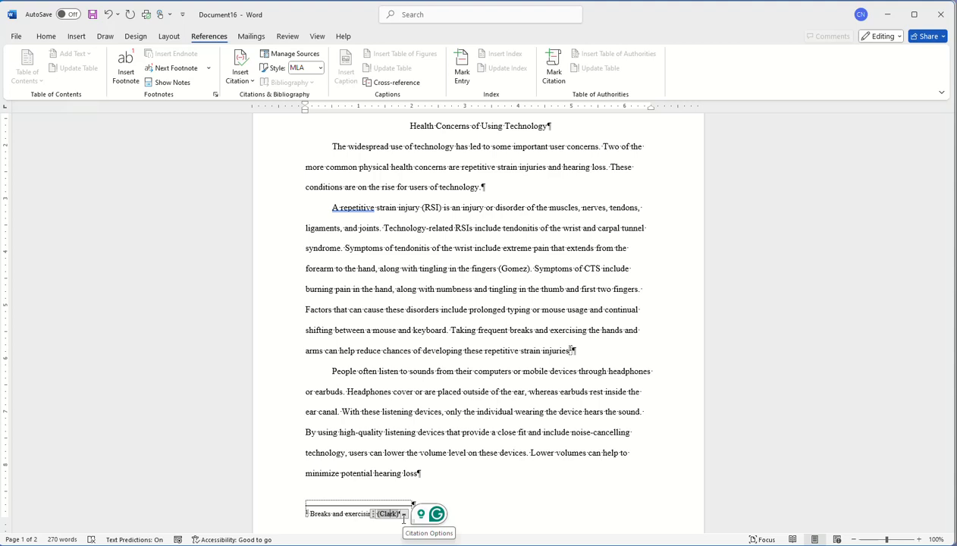
{"action": "left_click", "coordinate": [404, 515]}
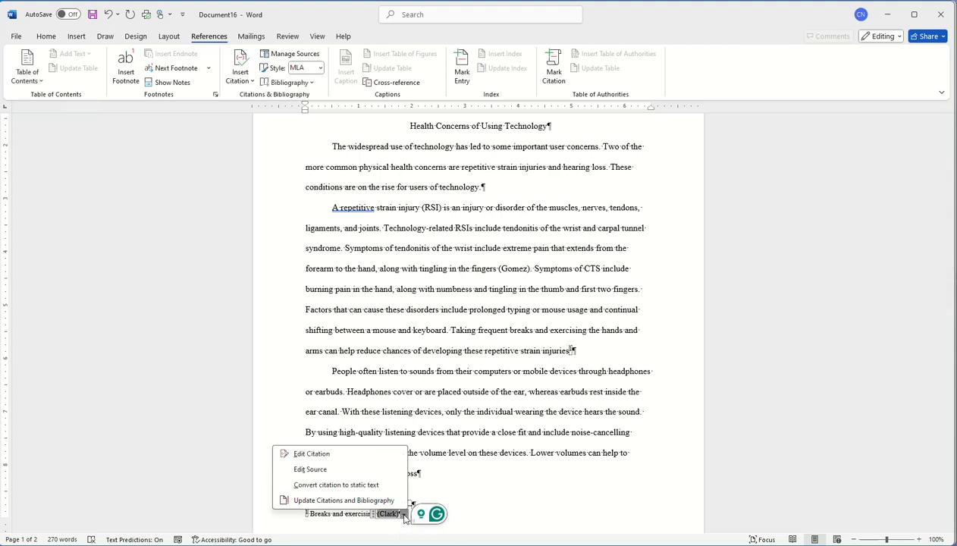
{"action": "left_click", "coordinate": [313, 453]}
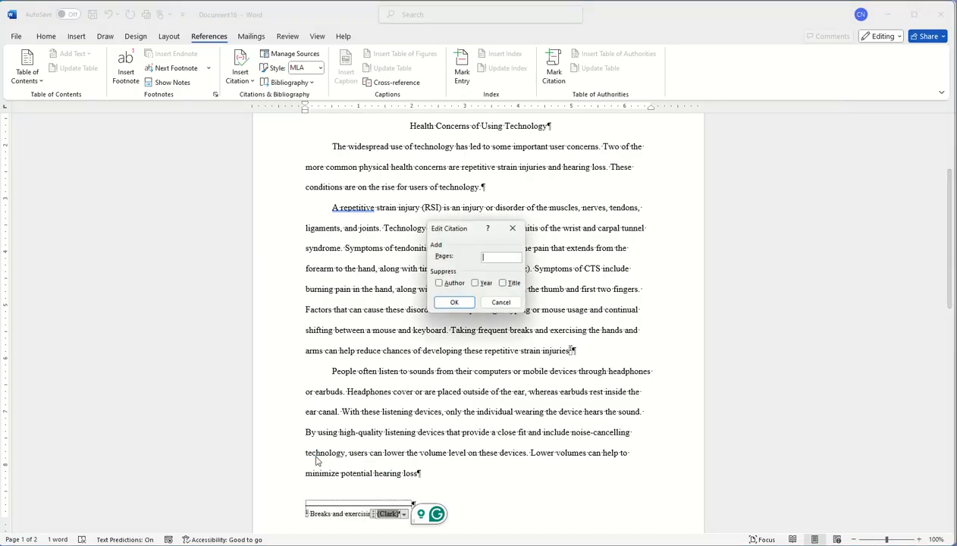
{"action": "left_click", "coordinate": [475, 283]}
{"action": "left_click", "coordinate": [502, 283]}
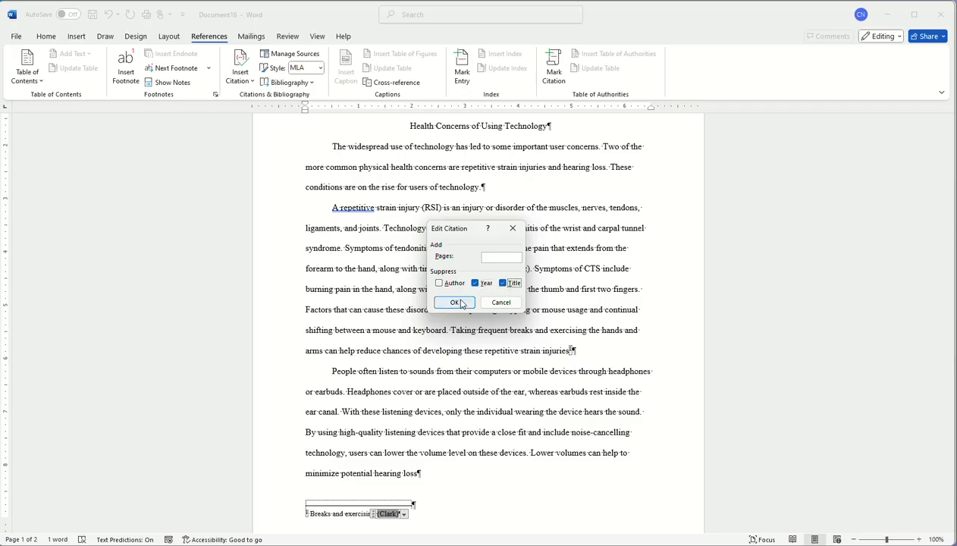
{"action": "left_click", "coordinate": [508, 256]}
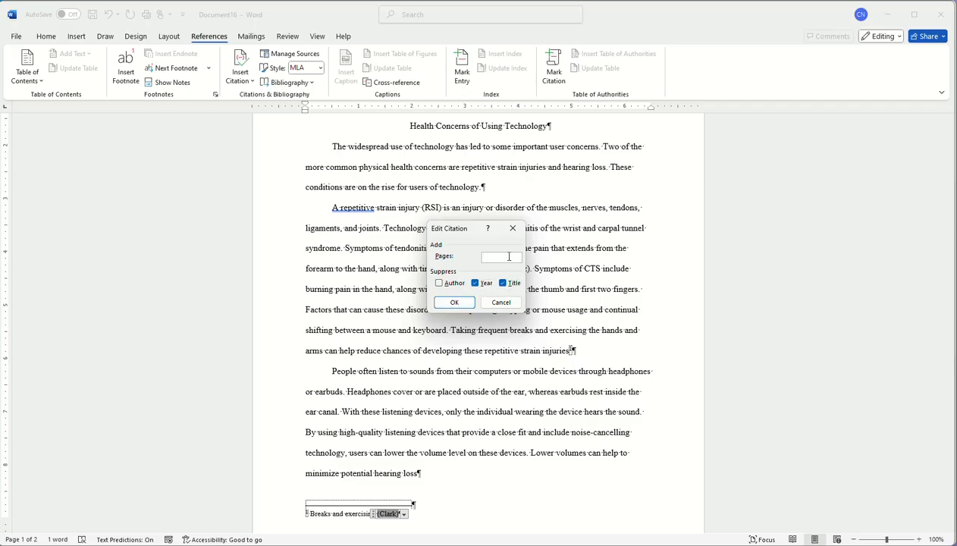
{"action": "type", "text": "56-66"}
{"action": "left_click", "coordinate": [453, 302]}
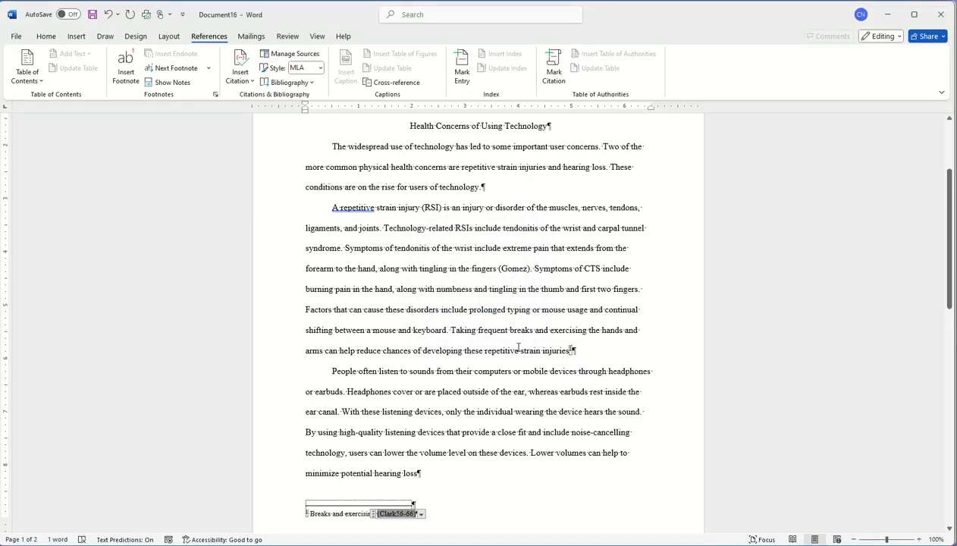
{"action": "left_click", "coordinate": [570, 350]}
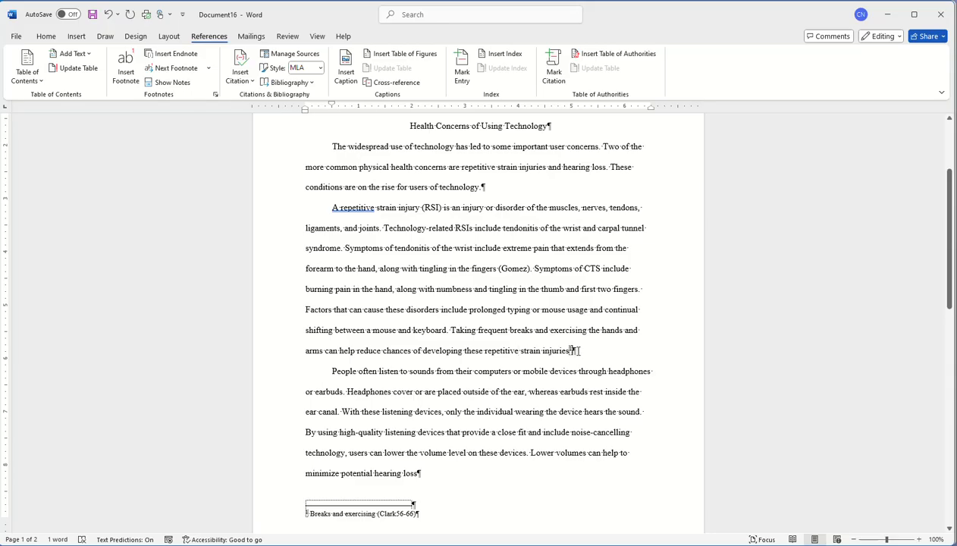
- Insert a (Clark) citation after 'injuries.' at the end of the second paragraph
{"action": "left_click", "coordinate": [232, 75]}
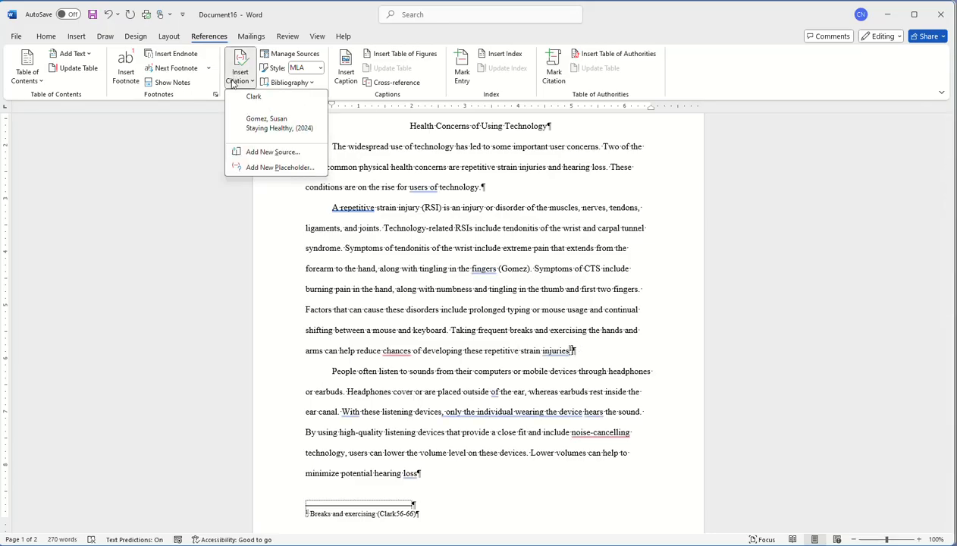
{"action": "left_click", "coordinate": [253, 97]}
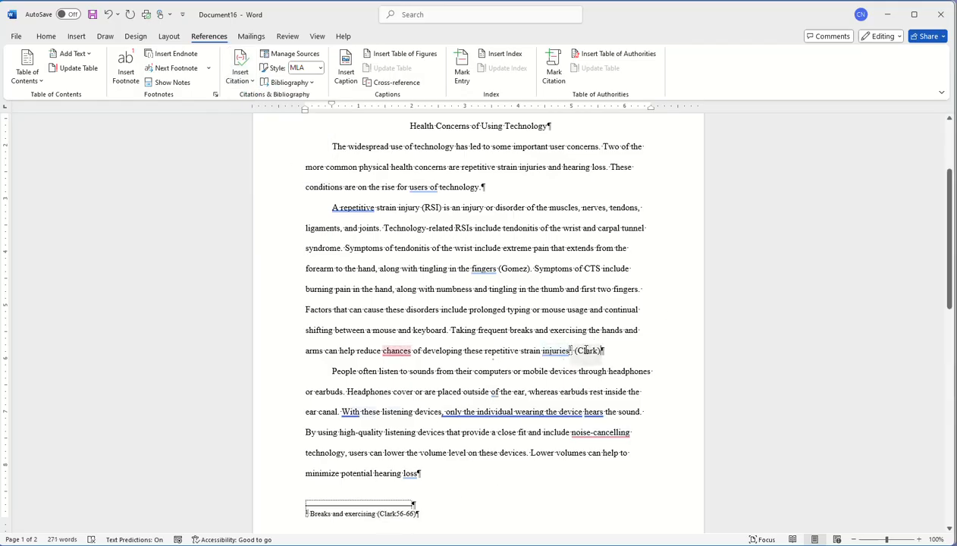
{"action": "left_click", "coordinate": [506, 329]}
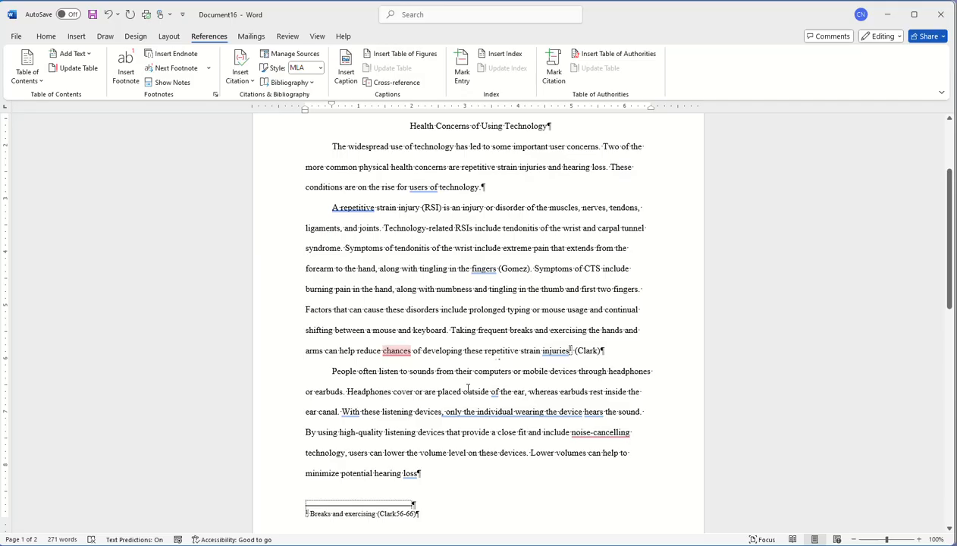
{"action": "scroll", "coordinate": [467, 389], "scroll_direction": "down", "scroll_amount": 5}
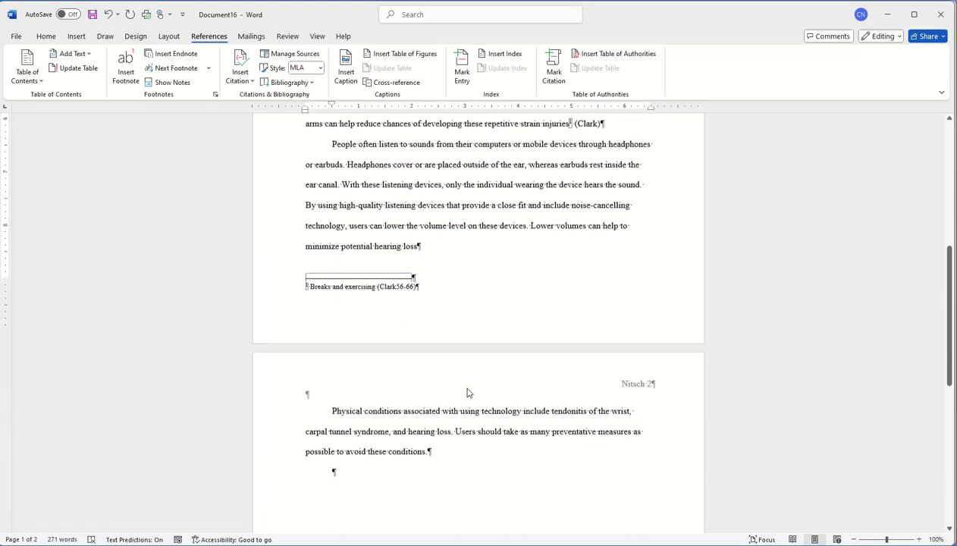
{"action": "scroll", "coordinate": [468, 390], "scroll_direction": "down", "scroll_amount": 1}
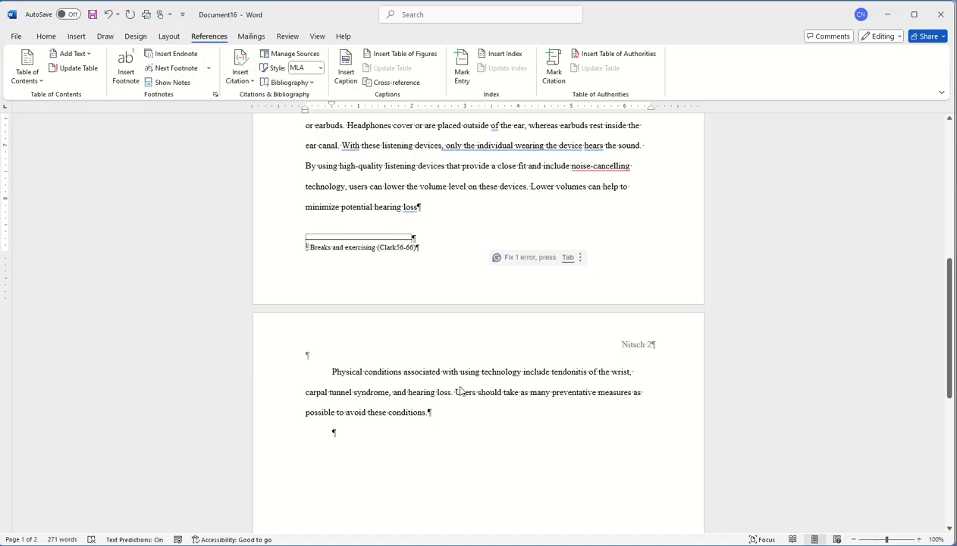
{"action": "scroll", "coordinate": [455, 386], "scroll_direction": "up", "scroll_amount": 1}
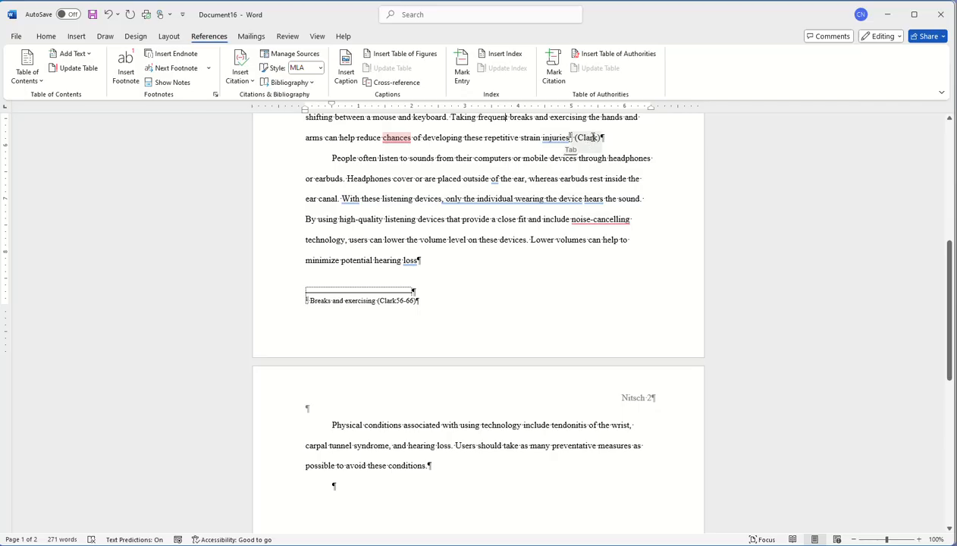
{"action": "right_click", "coordinate": [592, 141]}
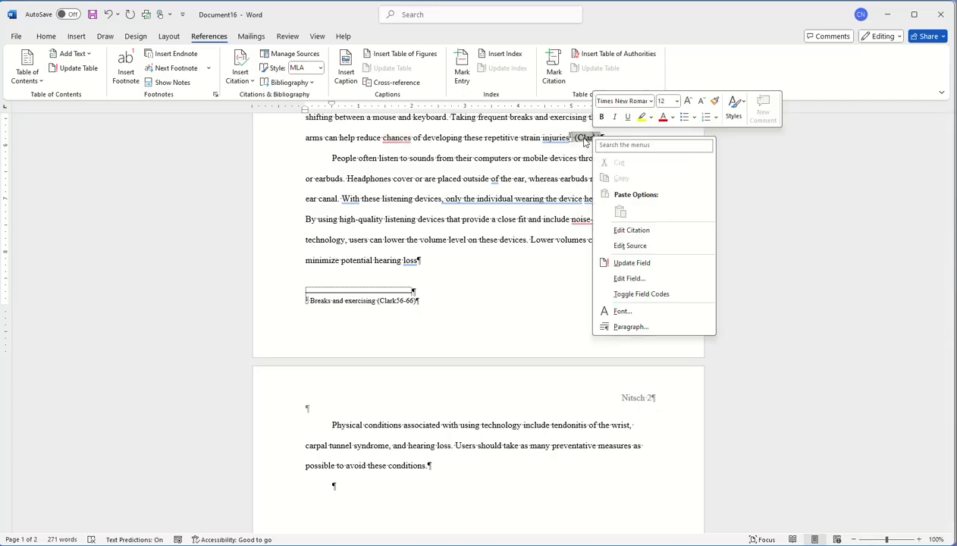
- Edit the Clark source with author Clark, title 'Getting Well' and year 2023
{"action": "left_click", "coordinate": [590, 140]}
{"action": "left_click", "coordinate": [606, 150]}
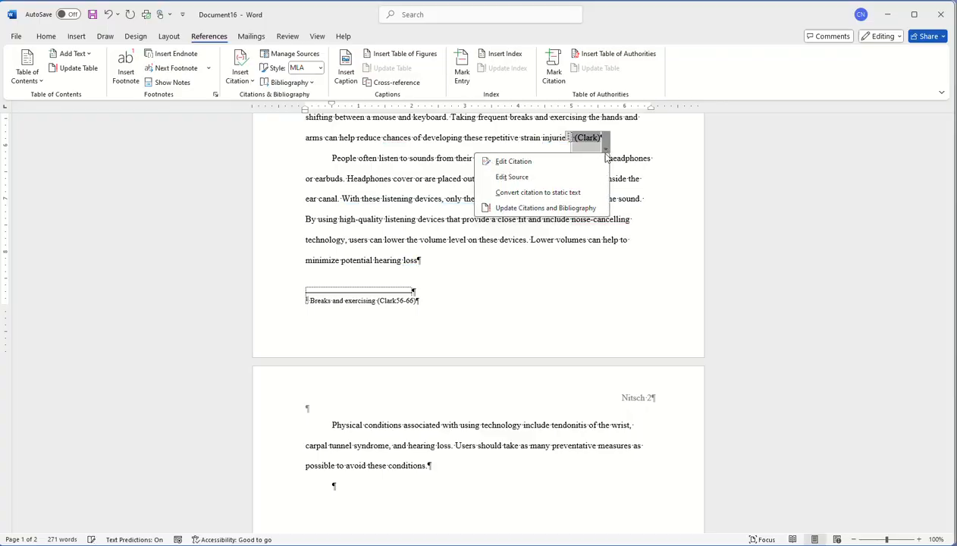
{"action": "left_click", "coordinate": [527, 178]}
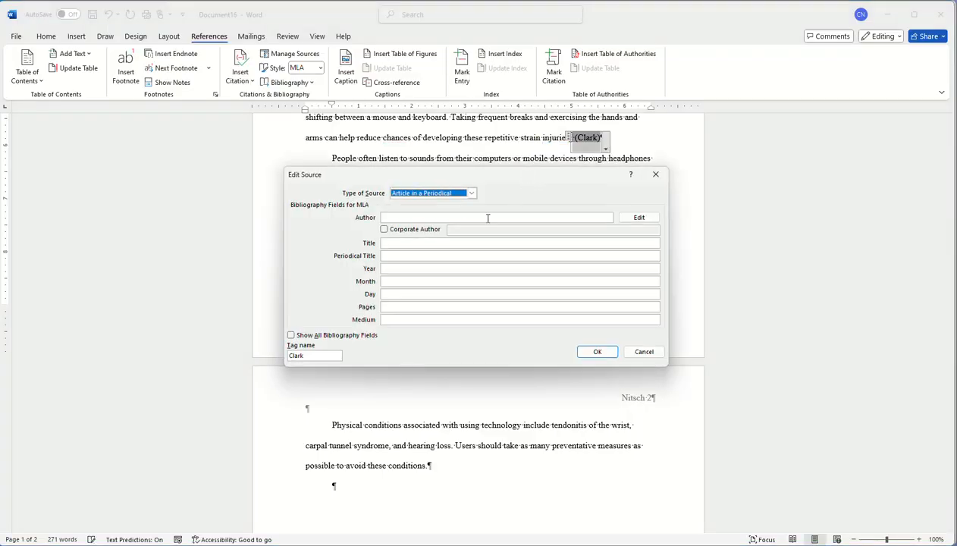
{"action": "left_click", "coordinate": [409, 217]}
{"action": "type", "text": "clar"}
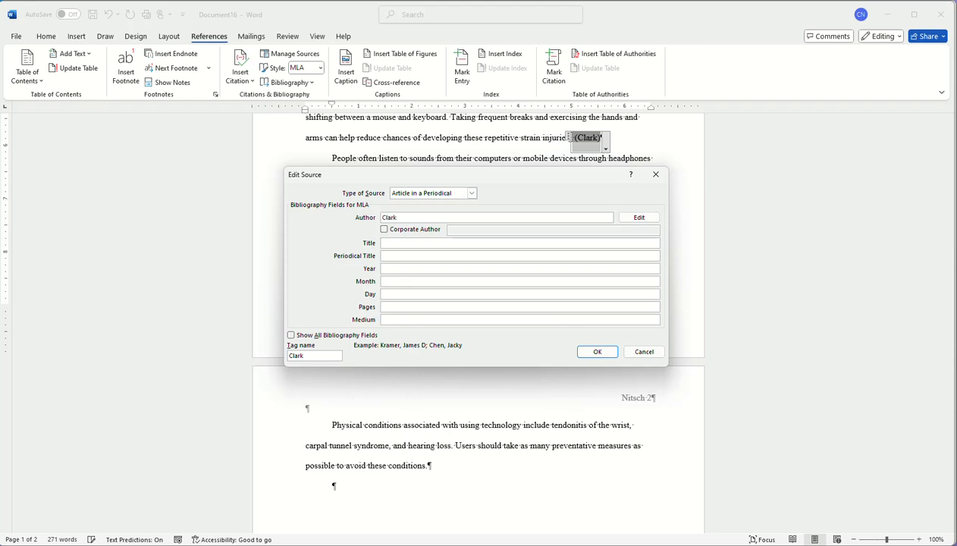
{"action": "left_click", "coordinate": [410, 242]}
{"action": "type", "text": "Getting Well"}
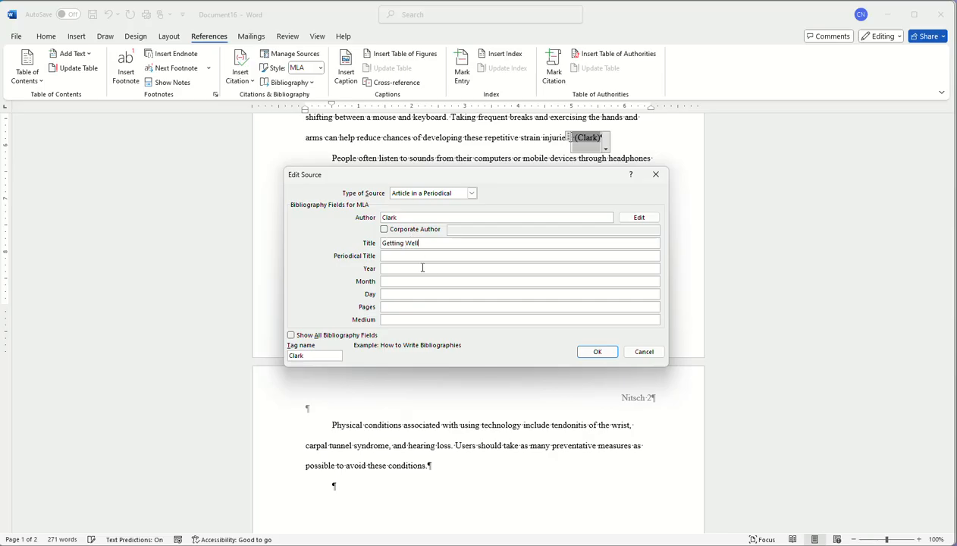
{"action": "left_click", "coordinate": [423, 268]}
{"action": "type", "text": "2023"}
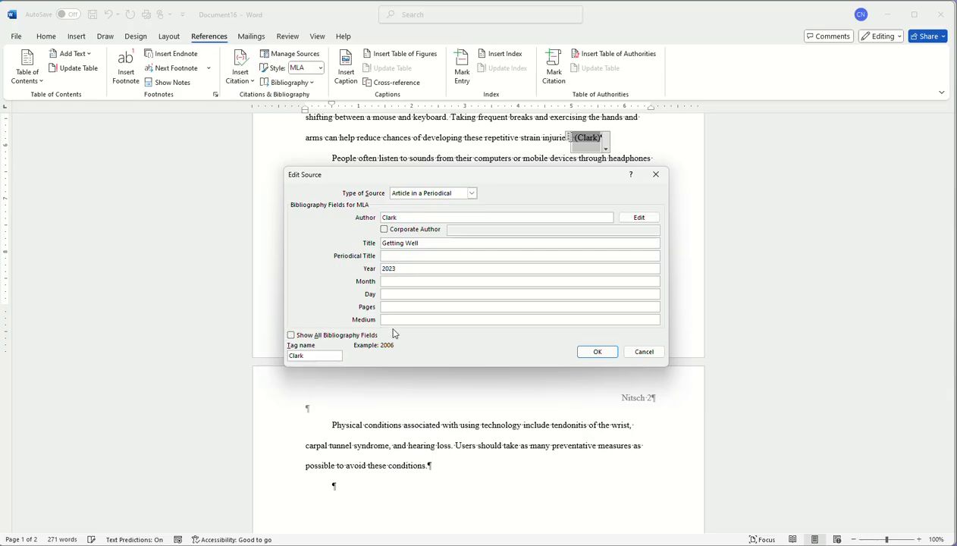
- Set the Clark source type to Book with medium 'paper' and save it
{"action": "left_click", "coordinate": [470, 193]}
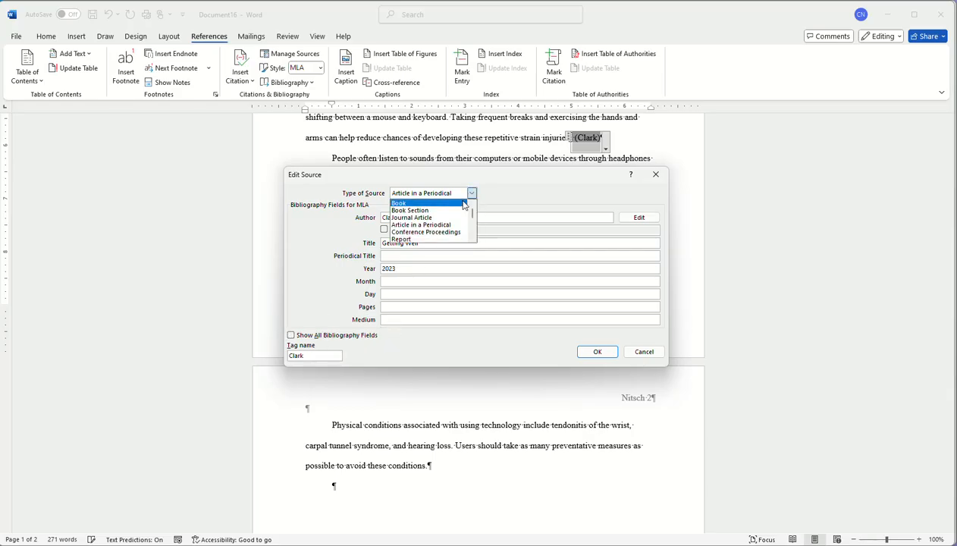
{"action": "left_click", "coordinate": [447, 201]}
{"action": "left_click", "coordinate": [394, 293]}
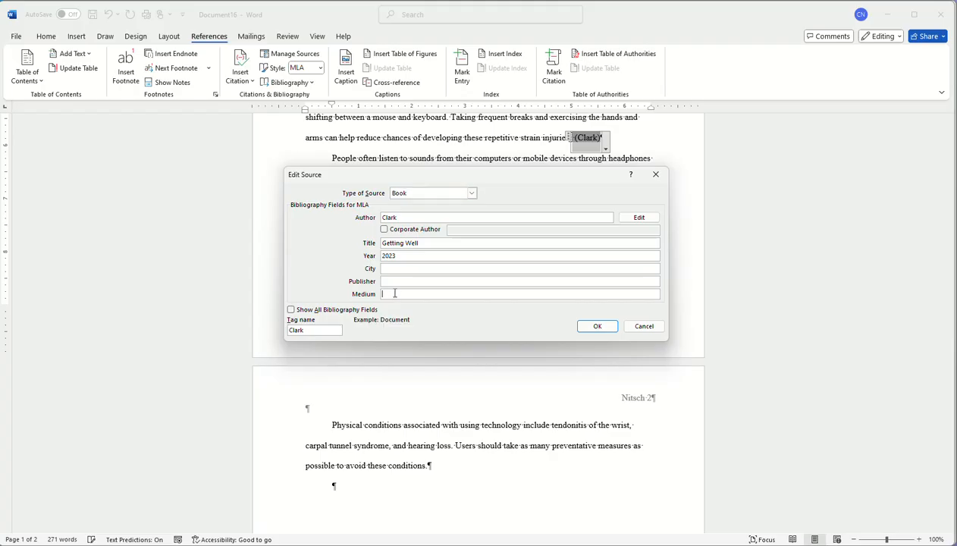
{"action": "type", "text": "paper"}
{"action": "left_click", "coordinate": [597, 326]}
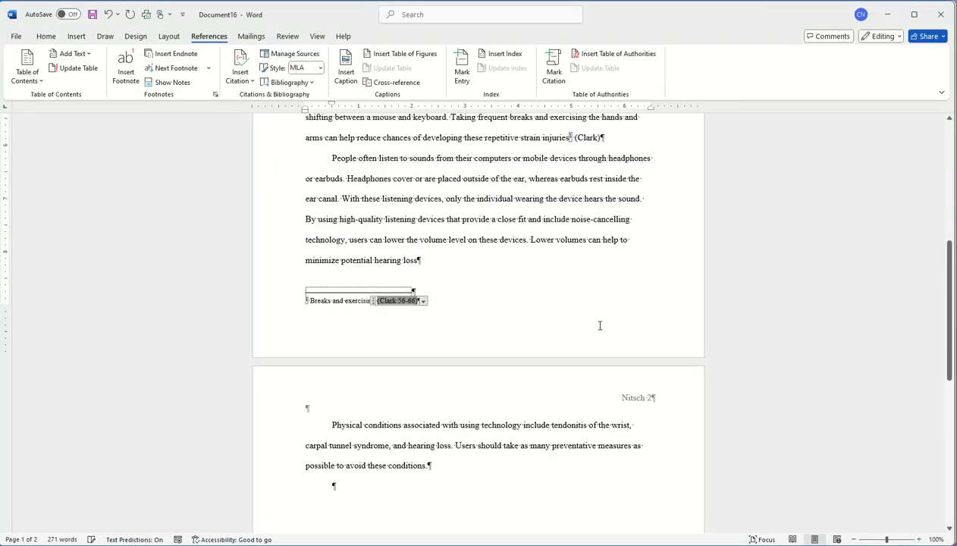
{"action": "scroll", "coordinate": [495, 304], "scroll_direction": "up", "scroll_amount": 3}
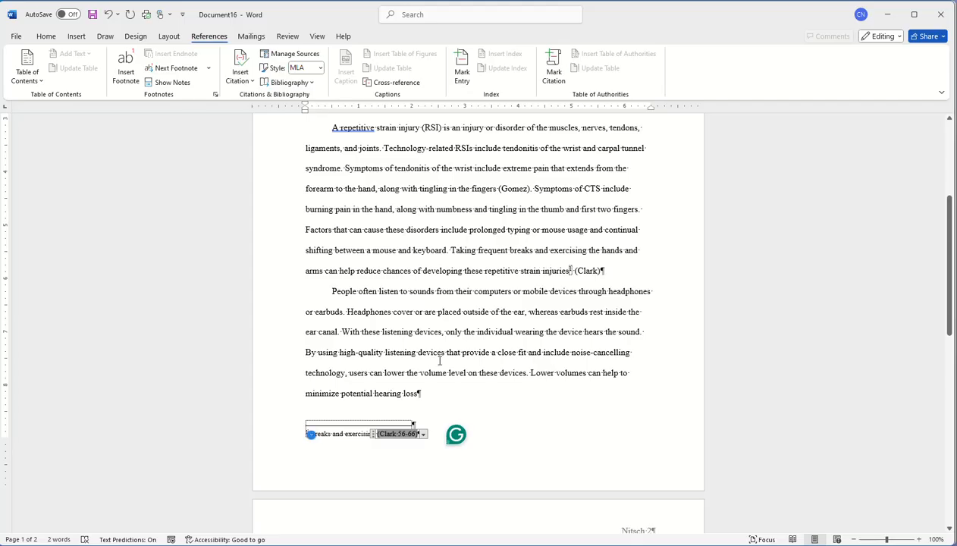
{"action": "left_click", "coordinate": [310, 435]}
{"action": "scroll", "coordinate": [553, 269], "scroll_direction": "down", "scroll_amount": 3}
{"action": "scroll", "coordinate": [498, 414], "scroll_direction": "down", "scroll_amount": 3}
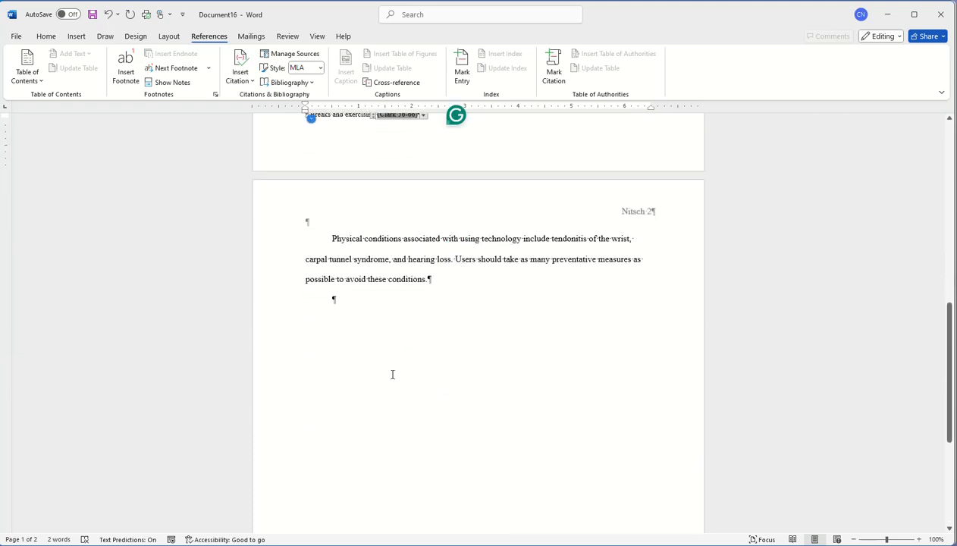
{"action": "scroll", "coordinate": [392, 374], "scroll_direction": "down", "scroll_amount": 8}
{"action": "scroll", "coordinate": [392, 374], "scroll_direction": "up", "scroll_amount": 8}
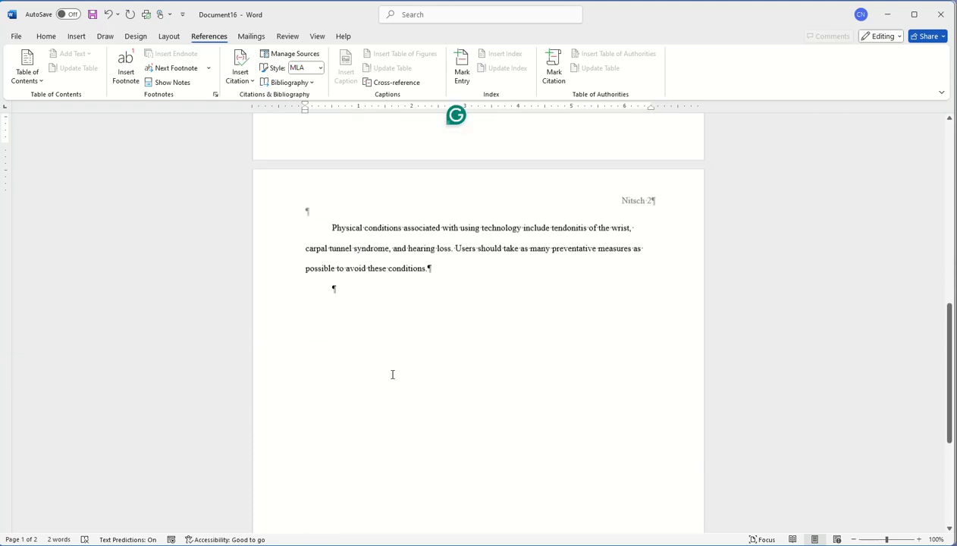
{"action": "left_click", "coordinate": [345, 331]}
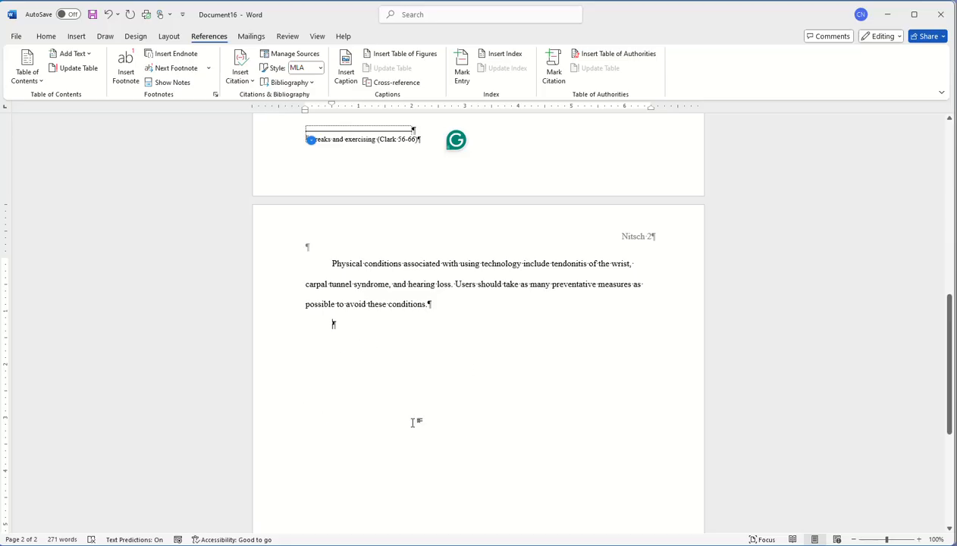
- Insert a page break to start a new page 3
{"action": "left_click", "coordinate": [77, 37]}
{"action": "left_click", "coordinate": [70, 70]}
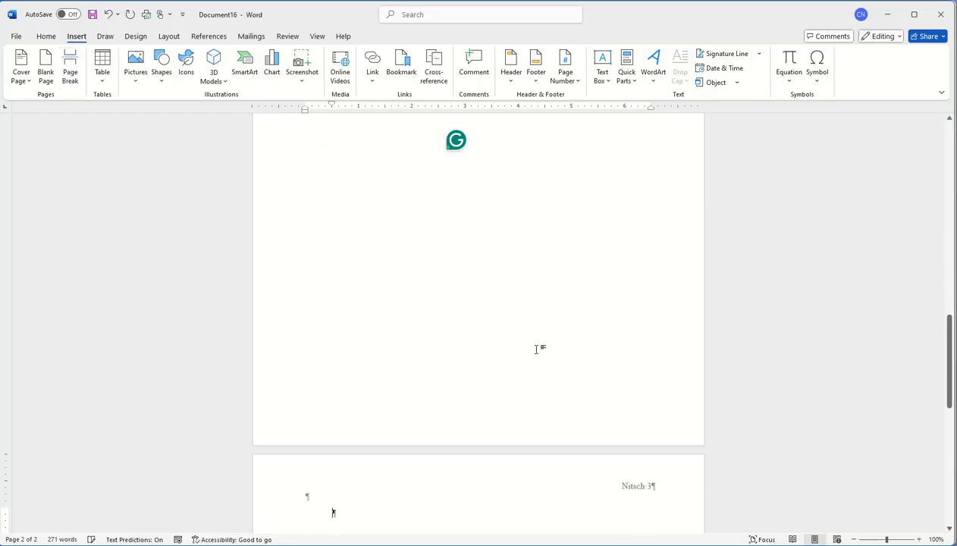
{"action": "scroll", "coordinate": [461, 470], "scroll_direction": "down", "scroll_amount": 4}
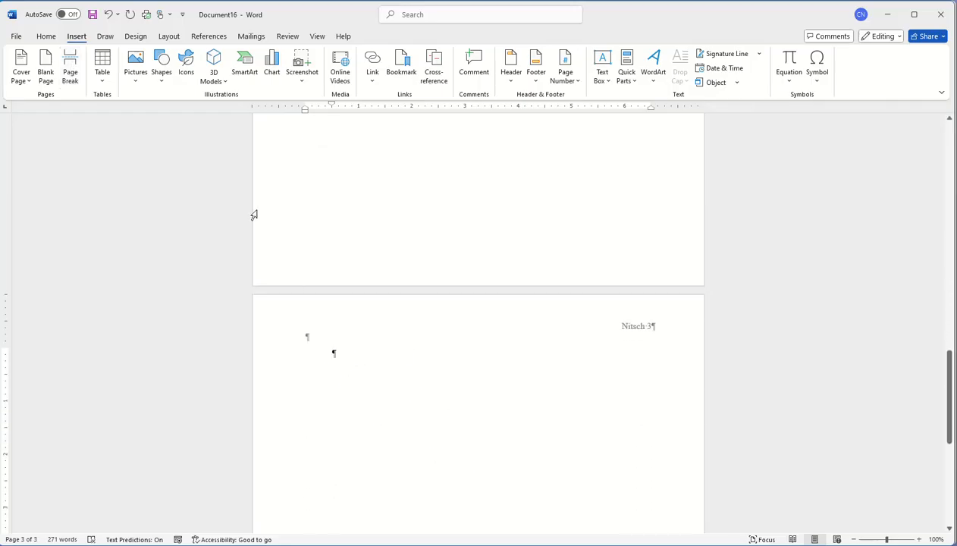
- Insert a Works Cited bibliography listing the Clark and Gomez sources
{"action": "left_click", "coordinate": [209, 36]}
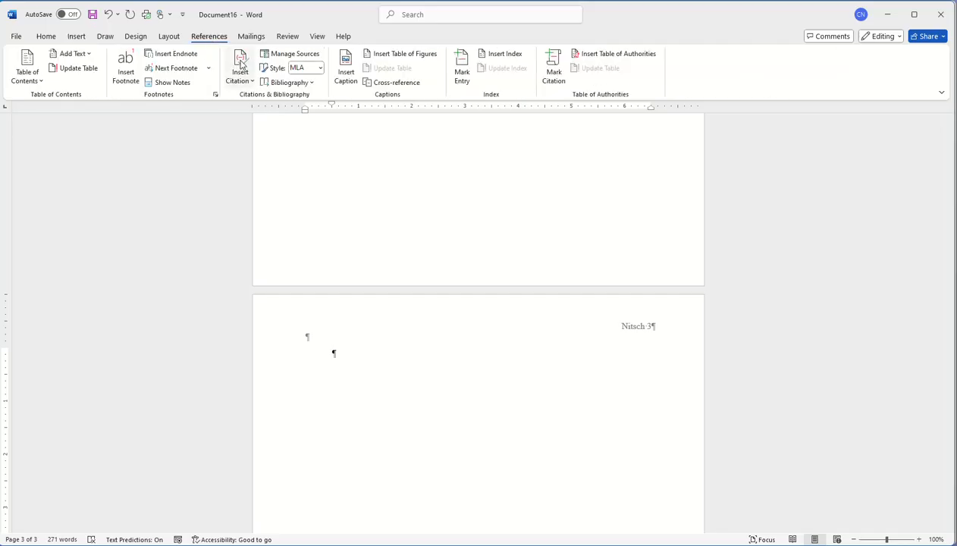
{"action": "left_click", "coordinate": [291, 84]}
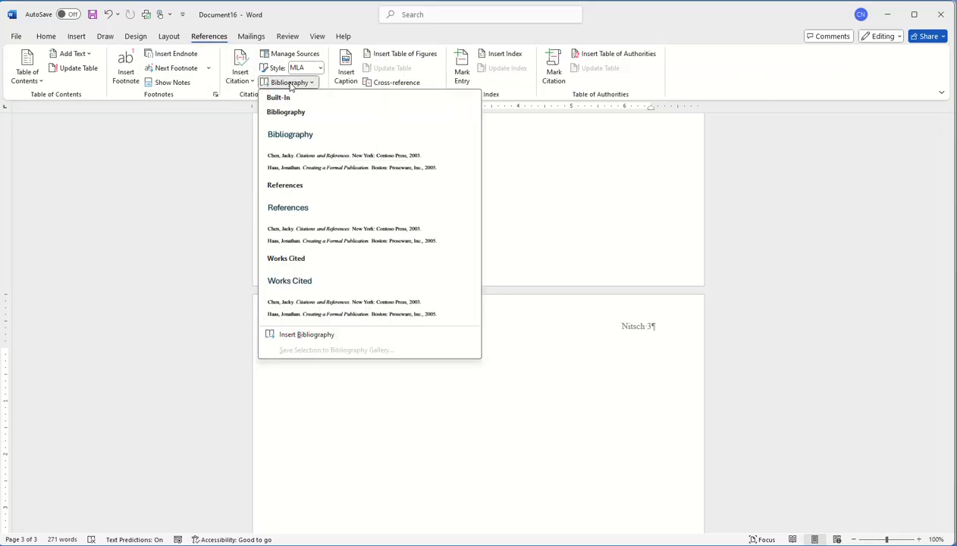
{"action": "left_click", "coordinate": [292, 306]}
{"action": "left_click", "coordinate": [325, 357]}
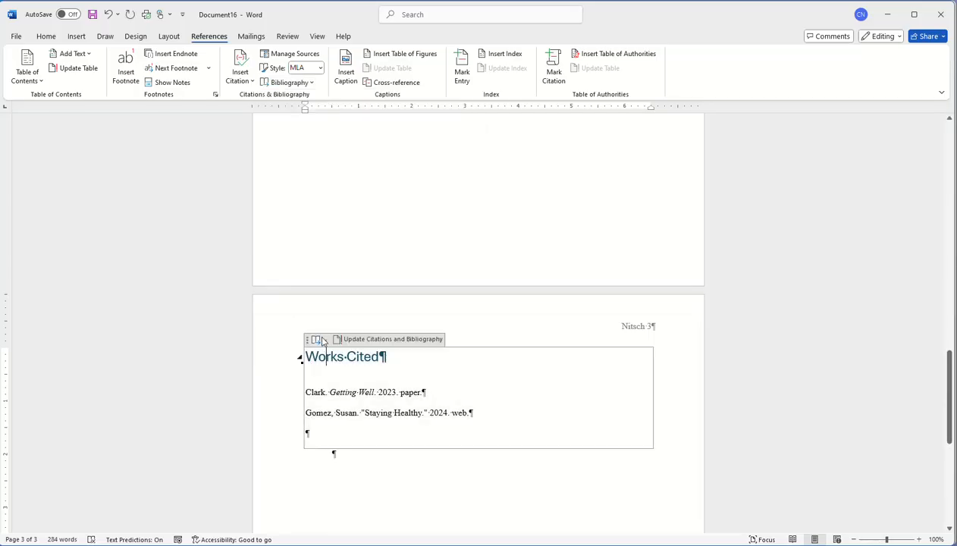
- Center the Works Cited heading and check the bibliography entries' formatting
{"action": "left_click", "coordinate": [47, 36]}
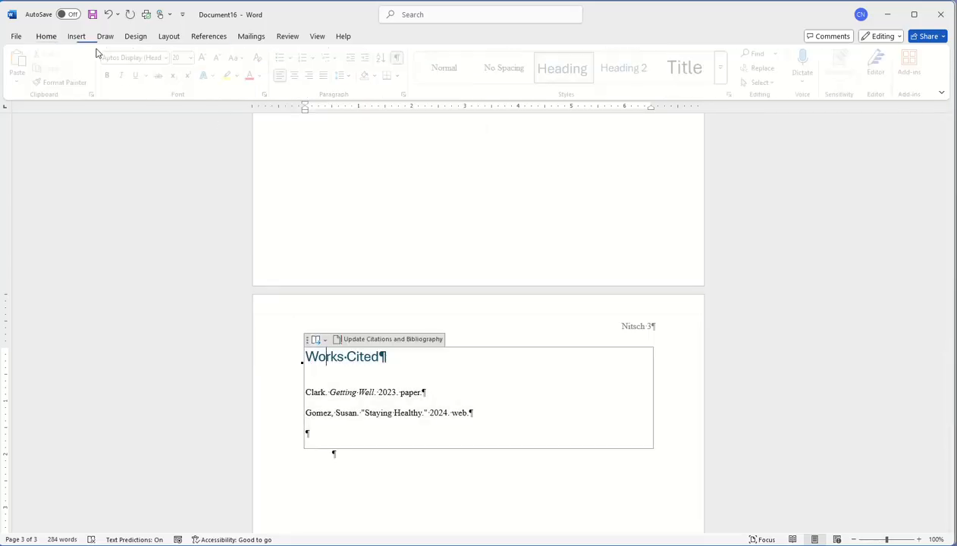
{"action": "left_click", "coordinate": [299, 76]}
{"action": "left_click", "coordinate": [532, 411]}
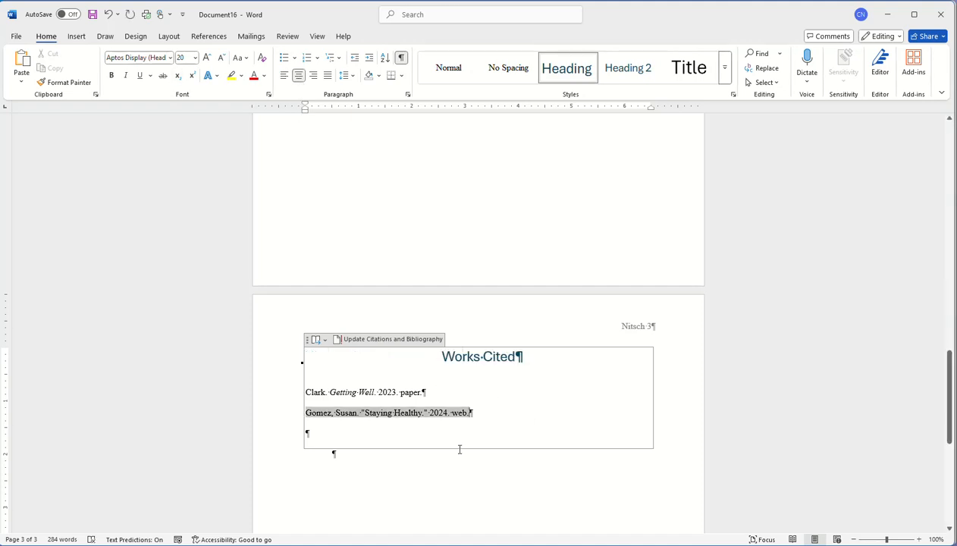
{"action": "left_click", "coordinate": [362, 392]}
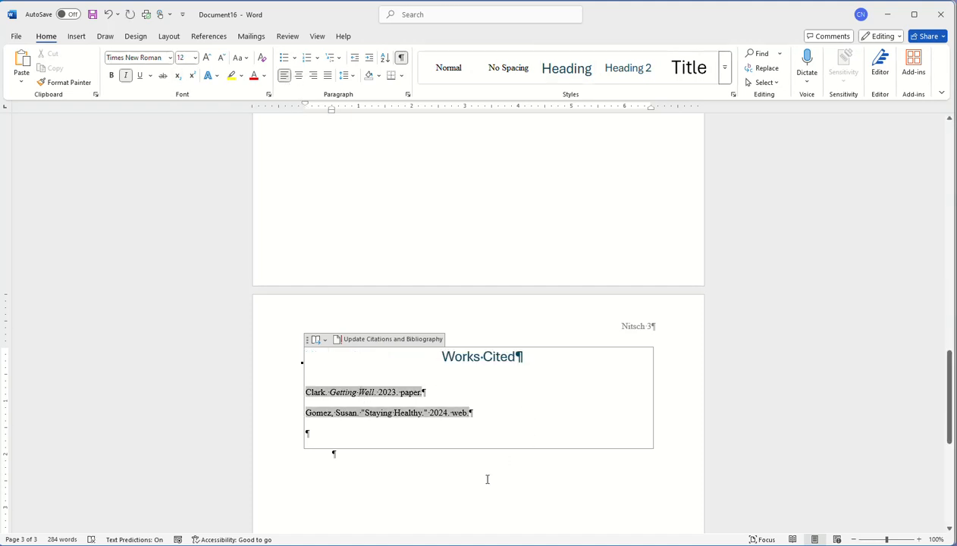
{"action": "left_click", "coordinate": [441, 474]}
{"action": "left_click", "coordinate": [339, 394]}
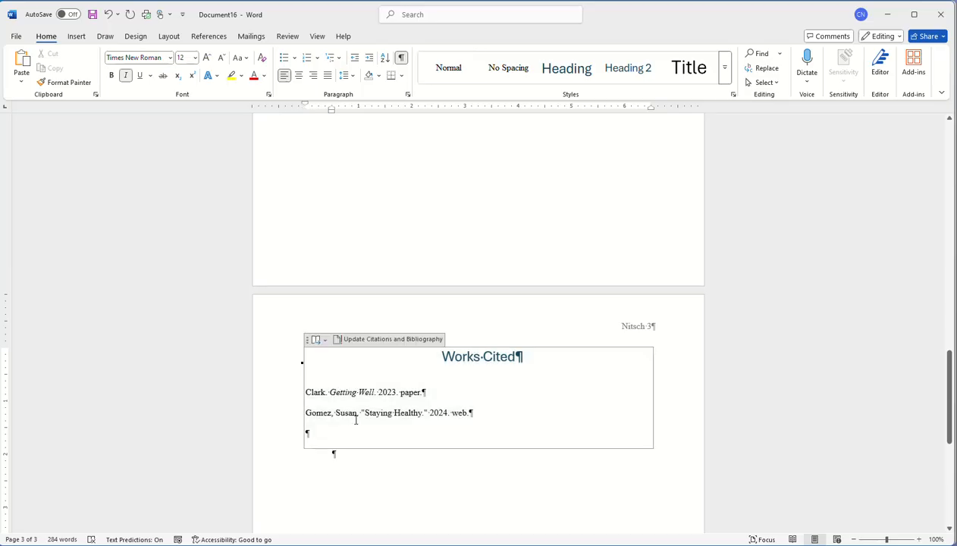
- Inspect the Getting Well and Staying Healthy entries and the bibliography field's options
{"action": "left_click", "coordinate": [356, 416]}
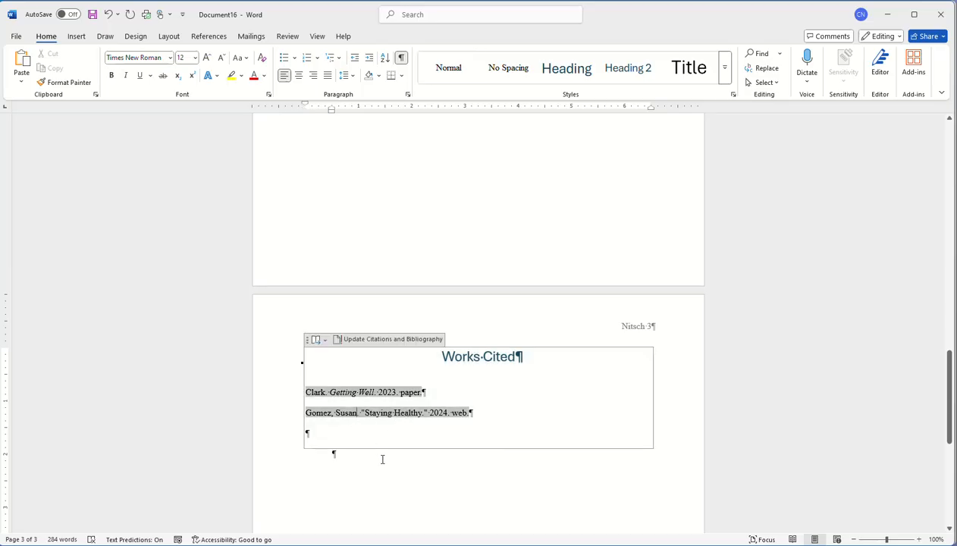
{"action": "left_click", "coordinate": [408, 487]}
{"action": "left_click", "coordinate": [387, 394]}
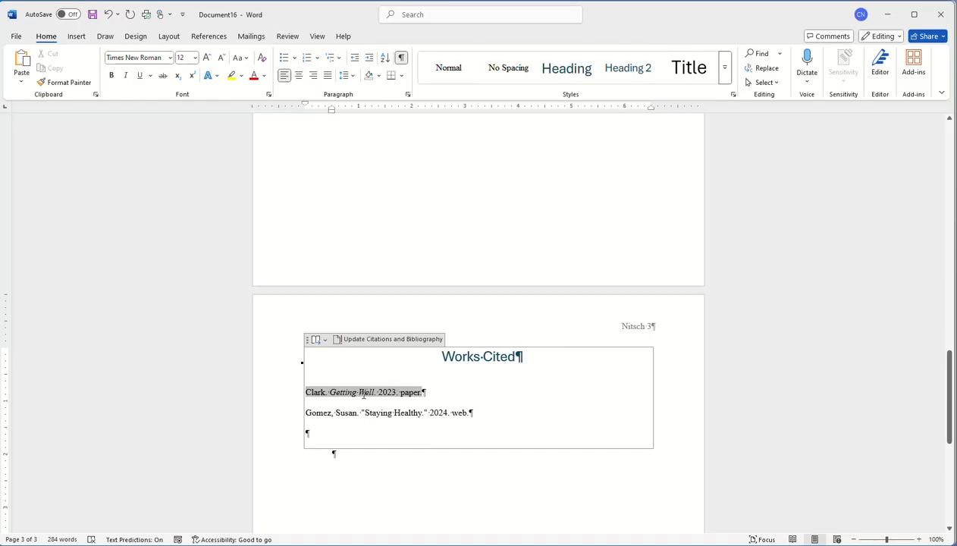
{"action": "right_click", "coordinate": [362, 393]}
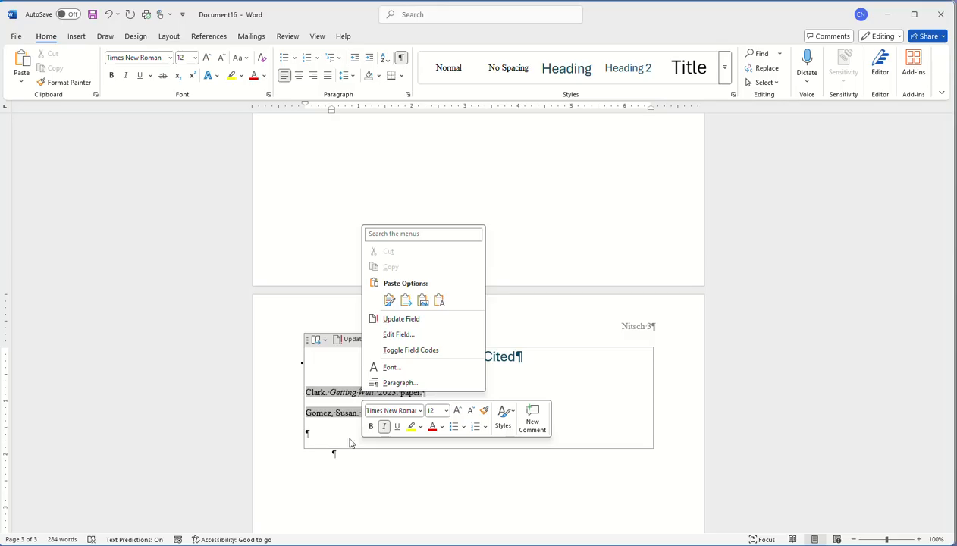
{"action": "left_click", "coordinate": [389, 491]}
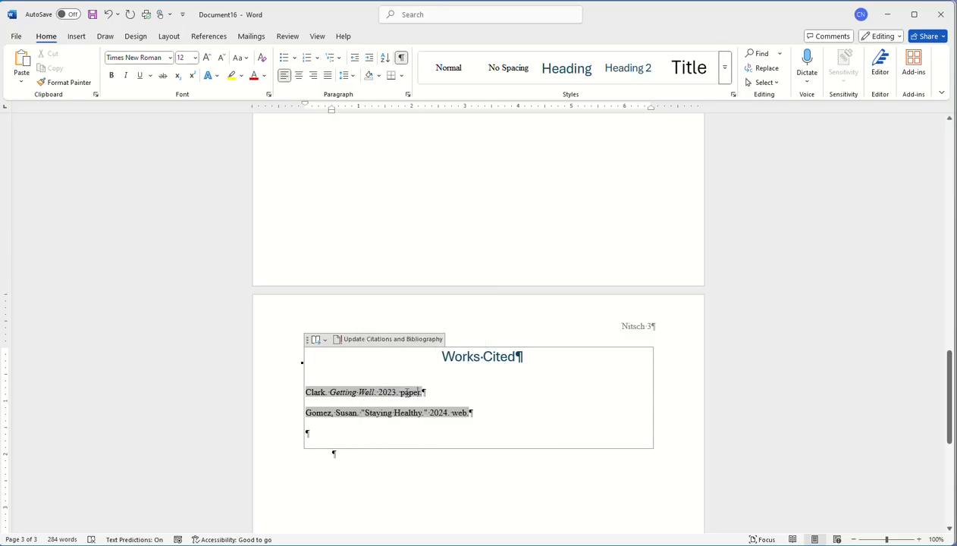
{"action": "right_click", "coordinate": [400, 392]}
{"action": "key", "text": "Escape"}
{"action": "left_click", "coordinate": [216, 38]}
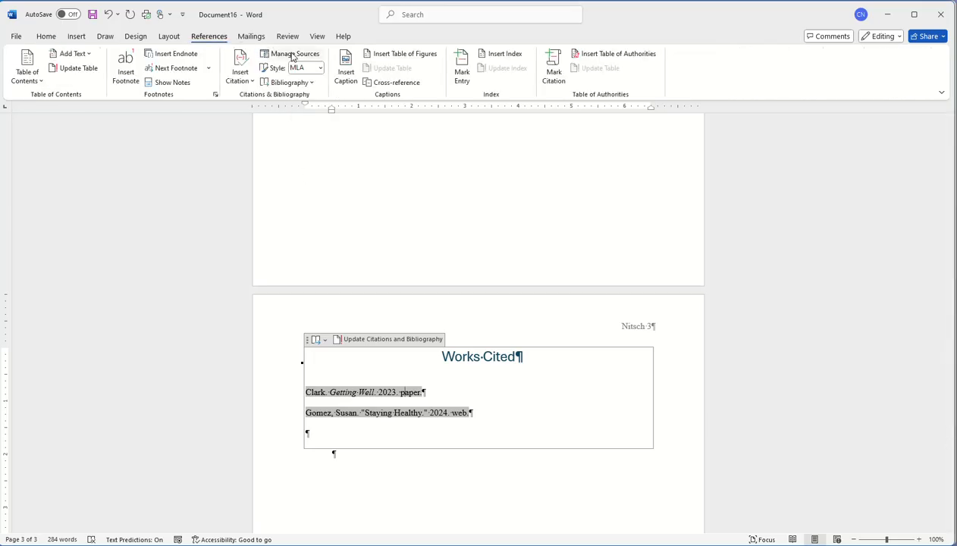
- In Manage Sources, change Staying Healthy's year from 2024 to 2021, updating both lists
{"action": "left_click", "coordinate": [293, 58]}
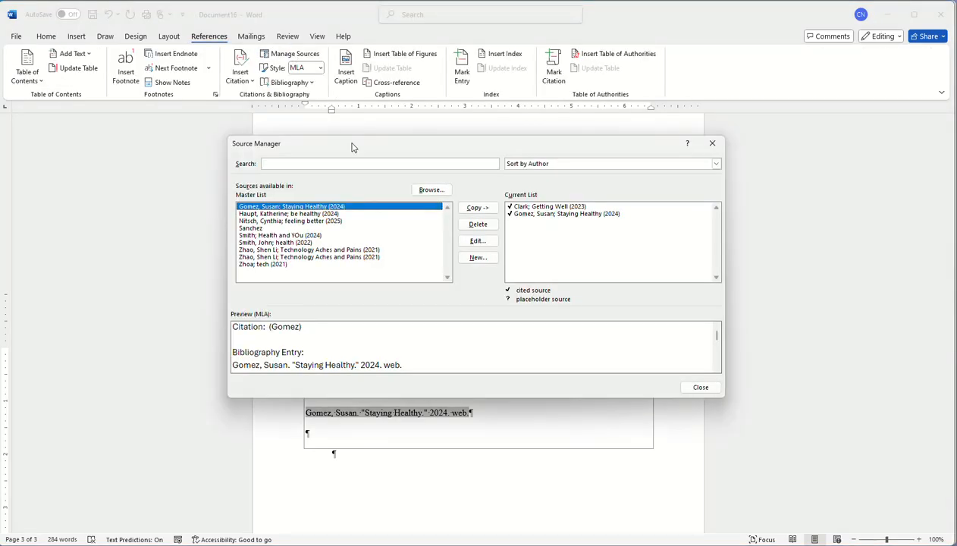
{"action": "left_click", "coordinate": [530, 213]}
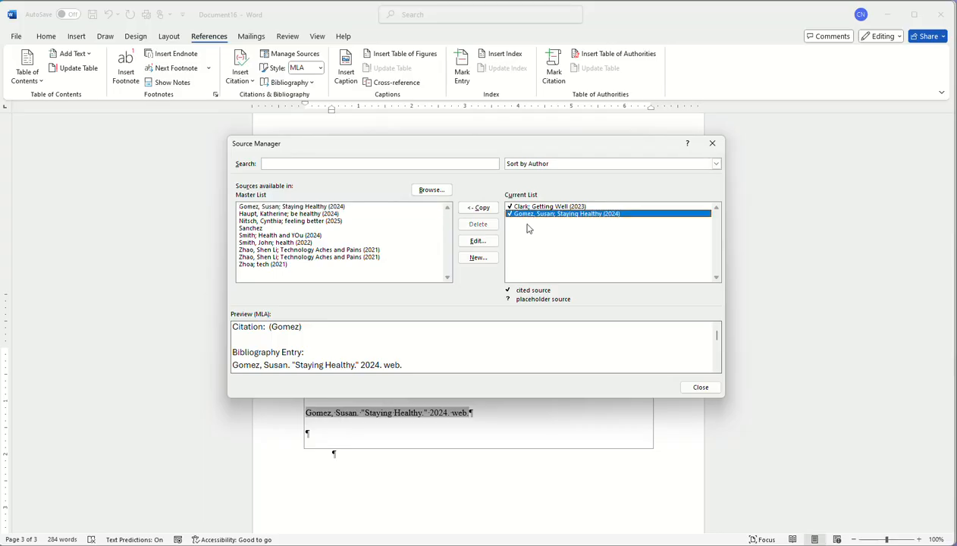
{"action": "left_click", "coordinate": [477, 241]}
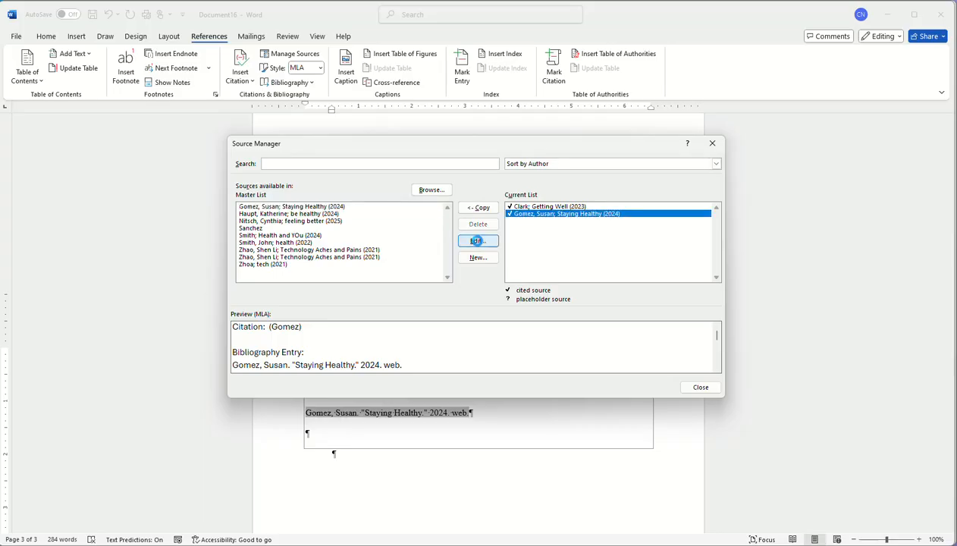
{"action": "left_click", "coordinate": [394, 269]}
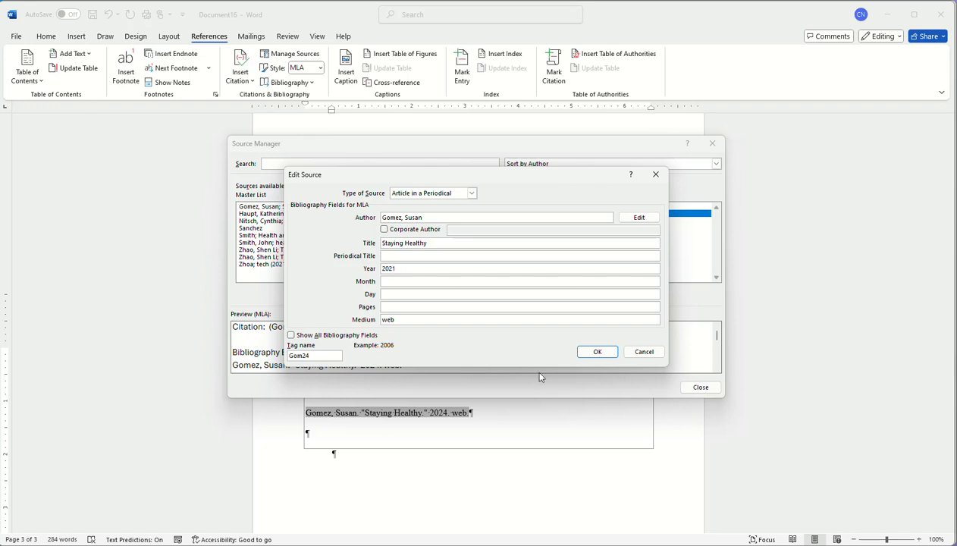
{"action": "left_click", "coordinate": [599, 351]}
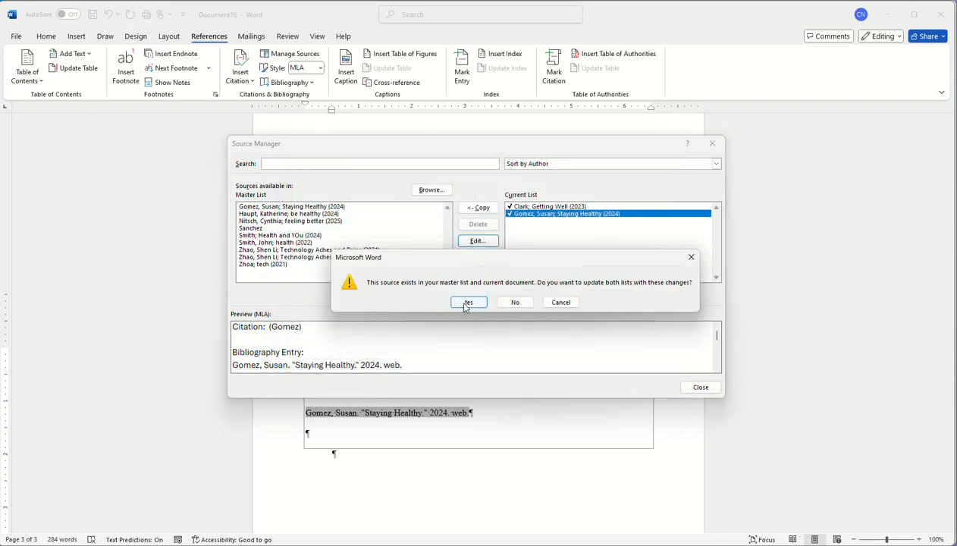
{"action": "left_click", "coordinate": [461, 304]}
{"action": "left_click", "coordinate": [701, 388]}
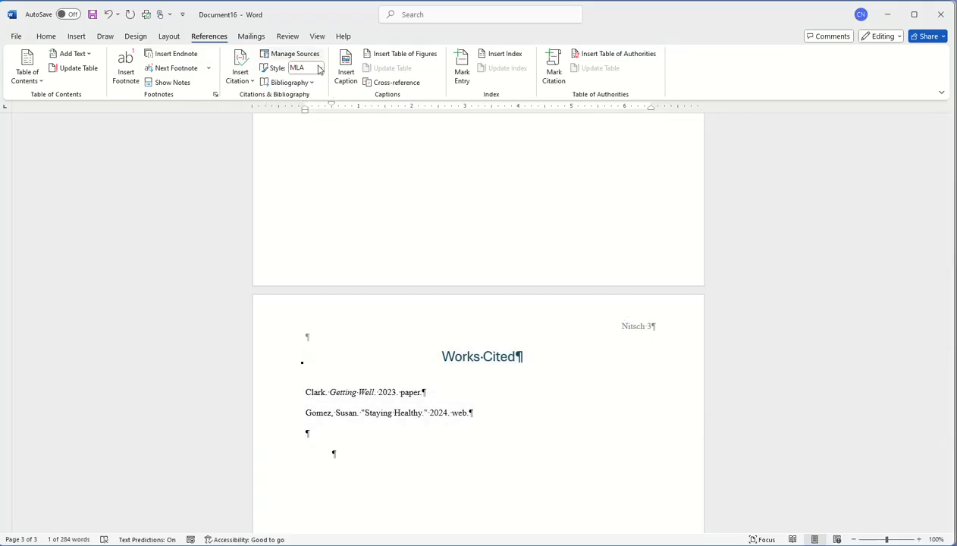
{"action": "left_click", "coordinate": [413, 410]}
- Update the Works Cited list to show 2021 for Staying Healthy, then review the three-page paper
{"action": "left_click", "coordinate": [391, 340]}
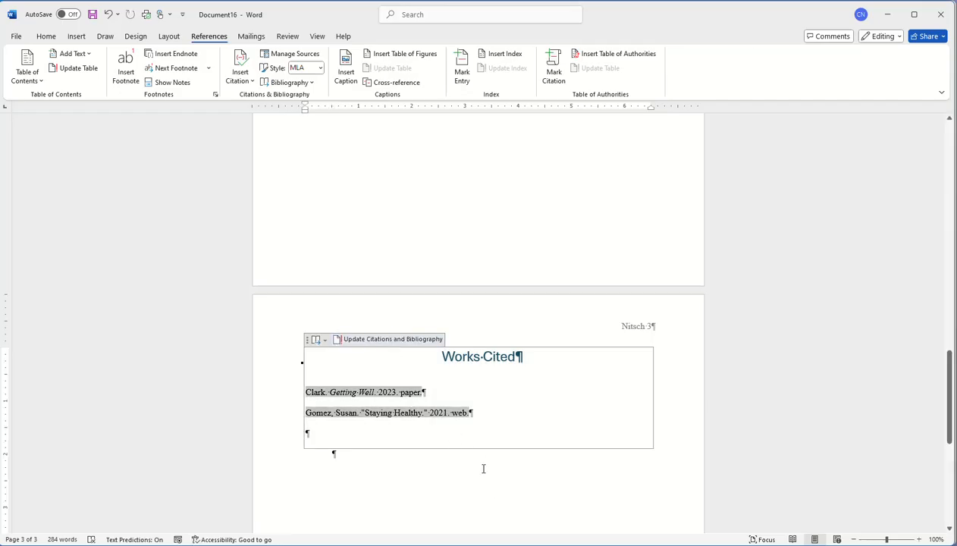
{"action": "scroll", "coordinate": [453, 386], "scroll_direction": "up", "scroll_amount": 5}
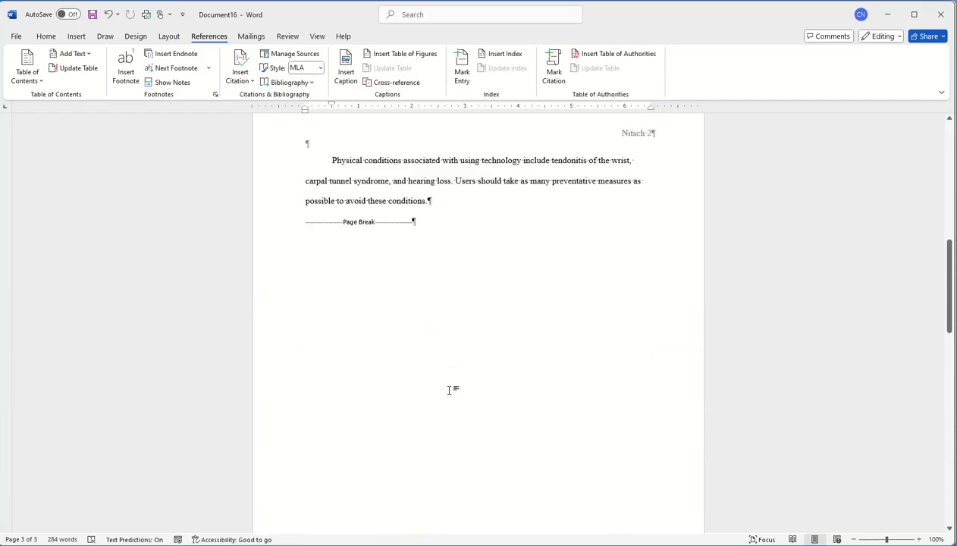
{"action": "scroll", "coordinate": [453, 390], "scroll_direction": "up", "scroll_amount": 10}
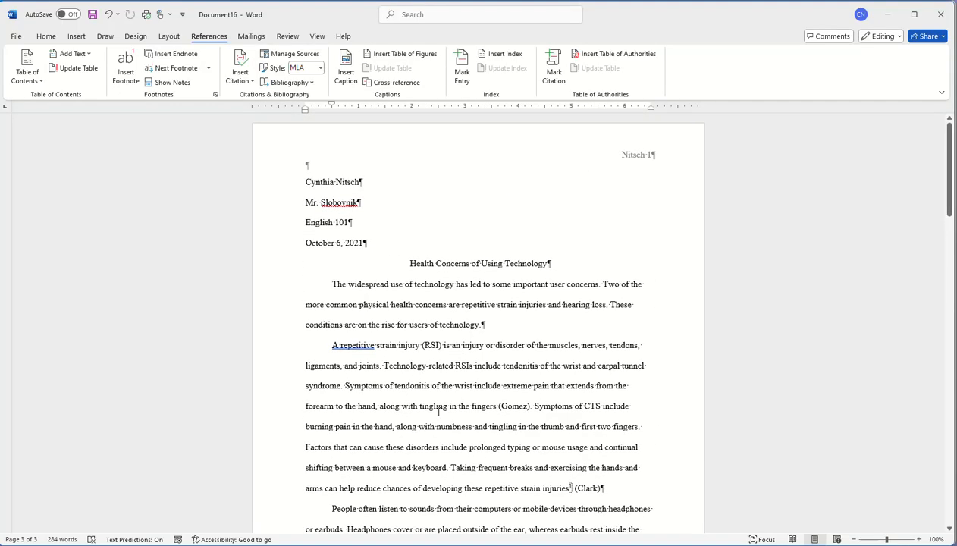
{"action": "scroll", "coordinate": [438, 412], "scroll_direction": "down", "scroll_amount": 10}
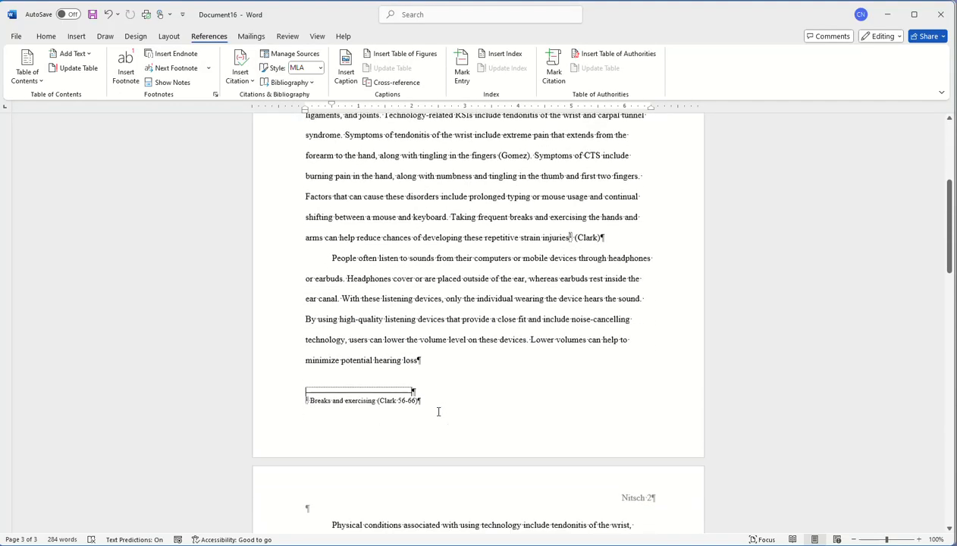
{"action": "scroll", "coordinate": [438, 412], "scroll_direction": "down", "scroll_amount": 8}
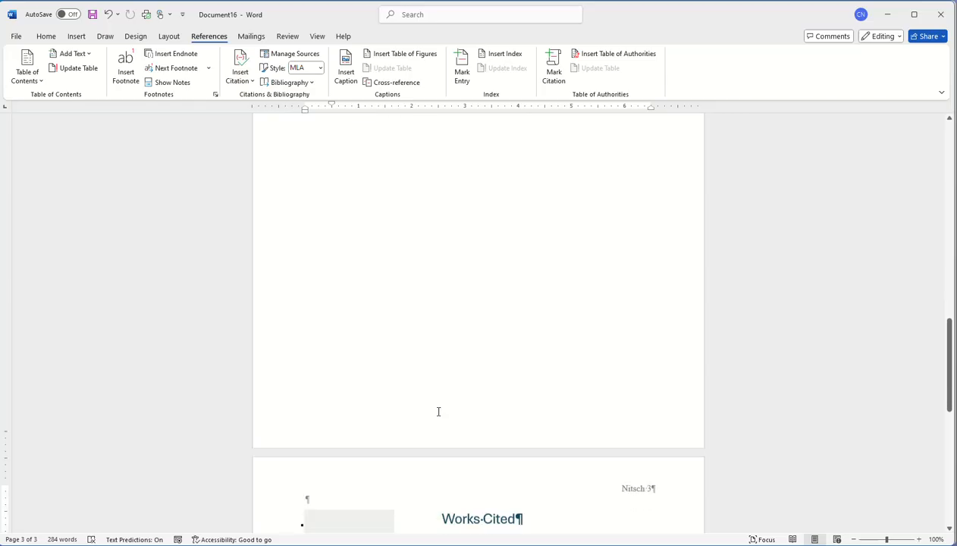
{"action": "scroll", "coordinate": [438, 412], "scroll_direction": "up", "scroll_amount": 15}
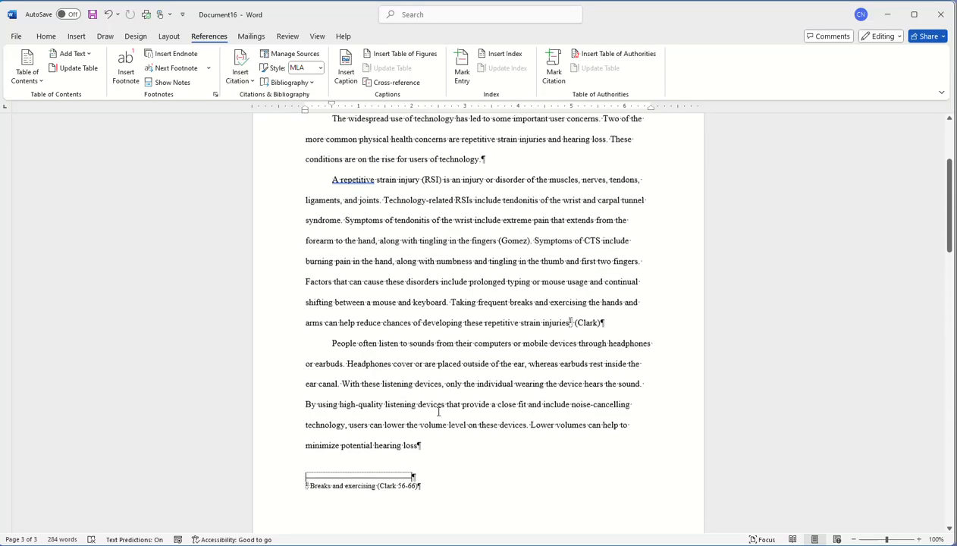
{"action": "scroll", "coordinate": [439, 412], "scroll_direction": "up", "scroll_amount": 1}
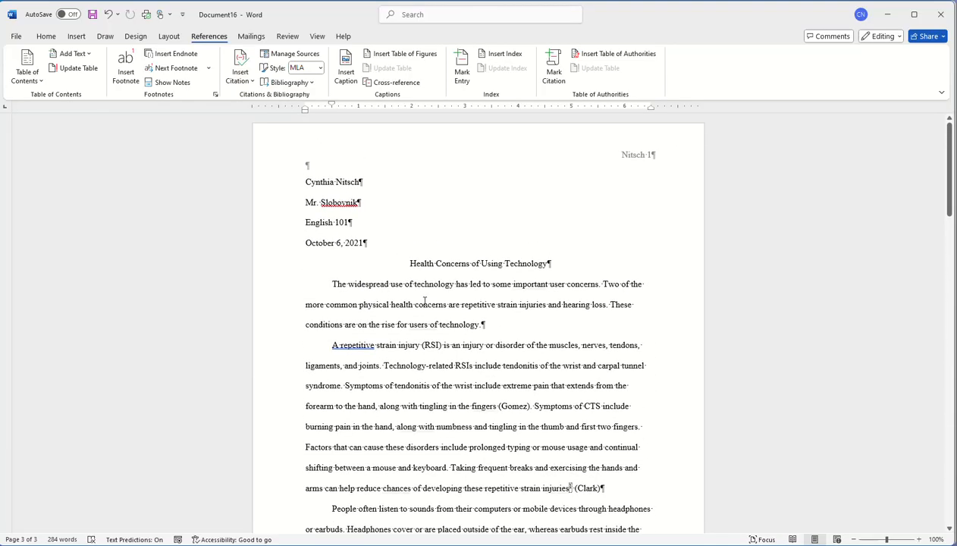
{"action": "scroll", "coordinate": [451, 412], "scroll_direction": "down", "scroll_amount": 2}
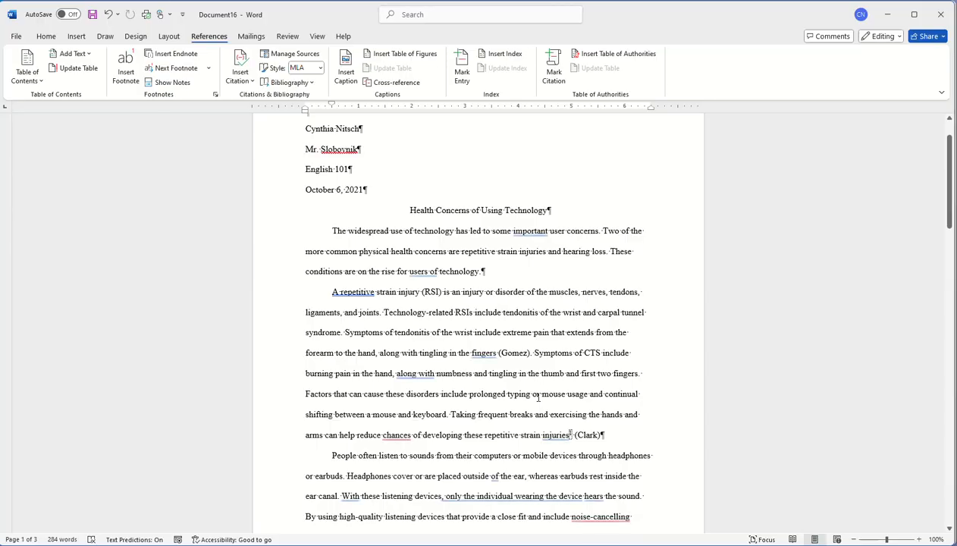
{"action": "scroll", "coordinate": [450, 362], "scroll_direction": "down", "scroll_amount": 6}
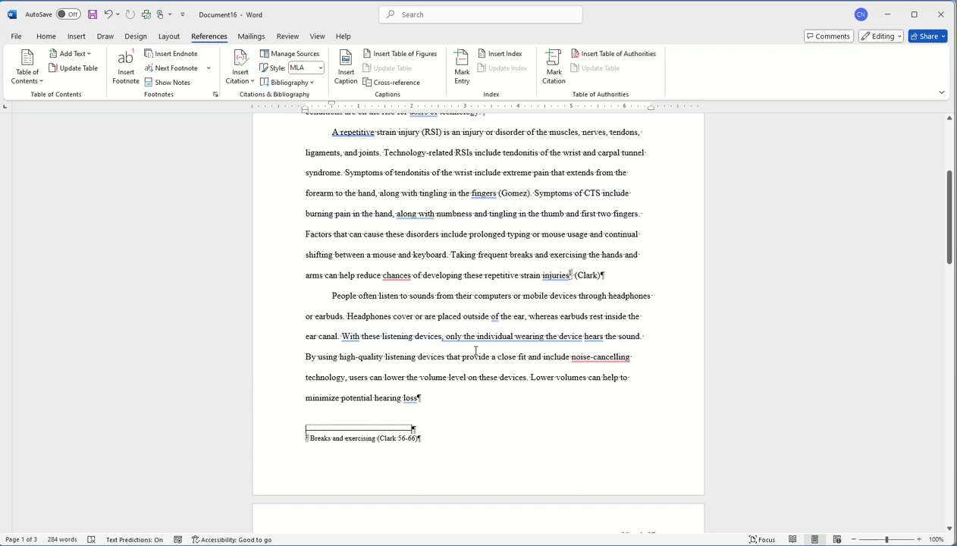
{"action": "scroll", "coordinate": [448, 436], "scroll_direction": "down", "scroll_amount": 3}
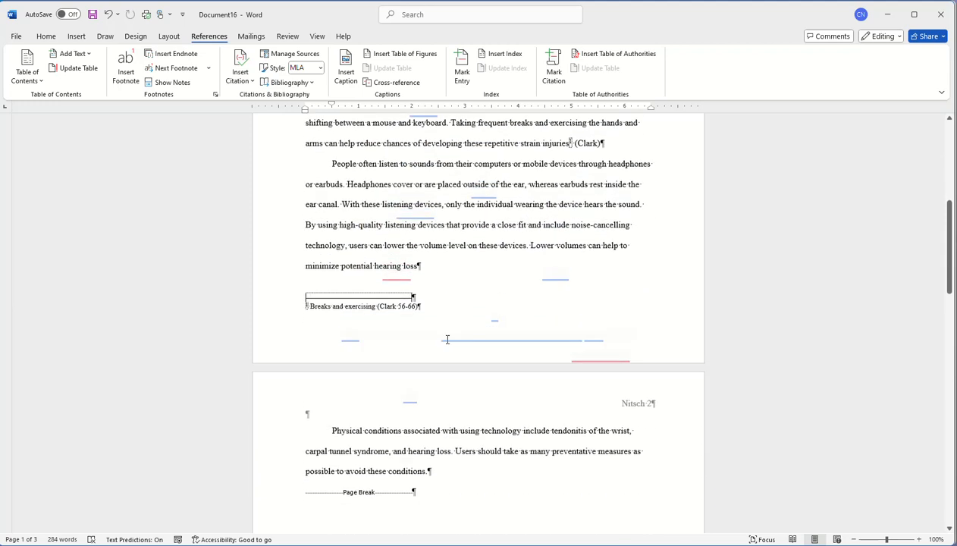